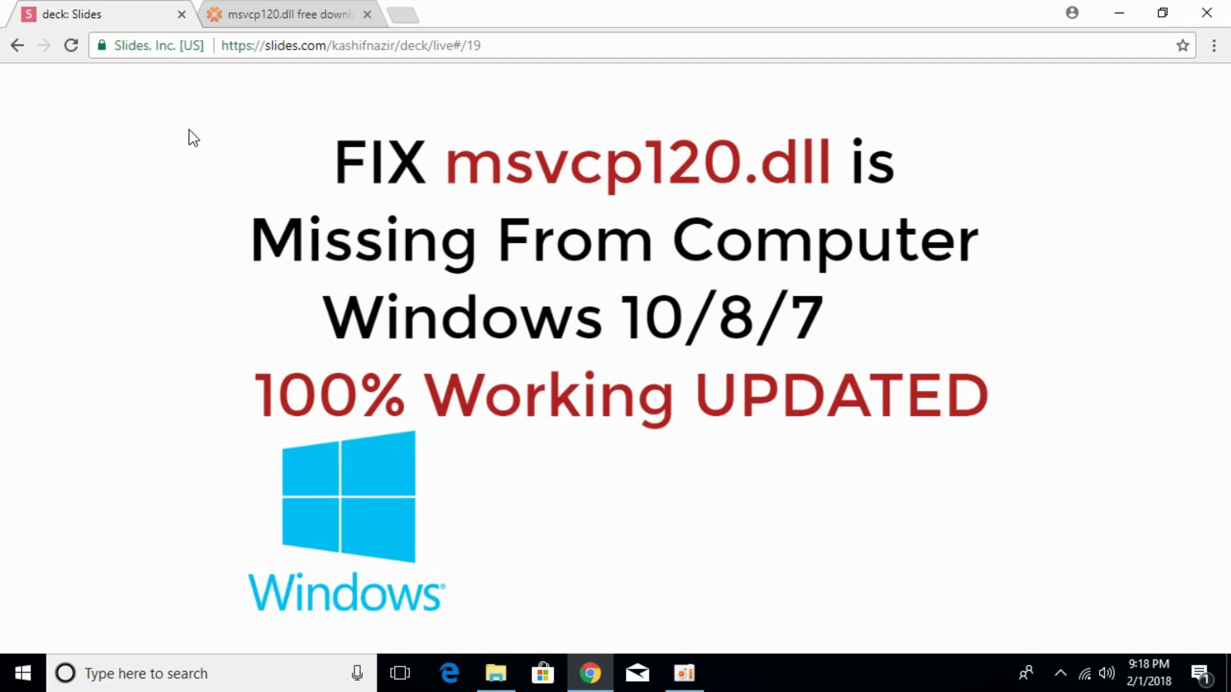
click(261, 13)
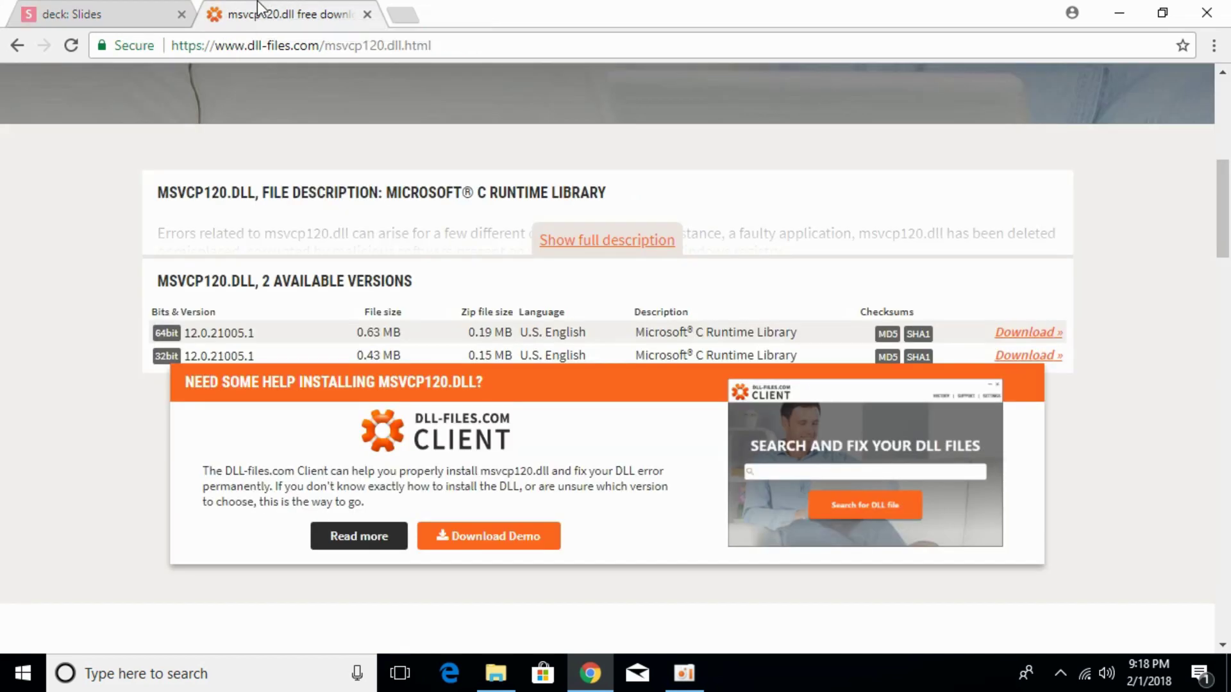
scroll(287, 157, up, 7)
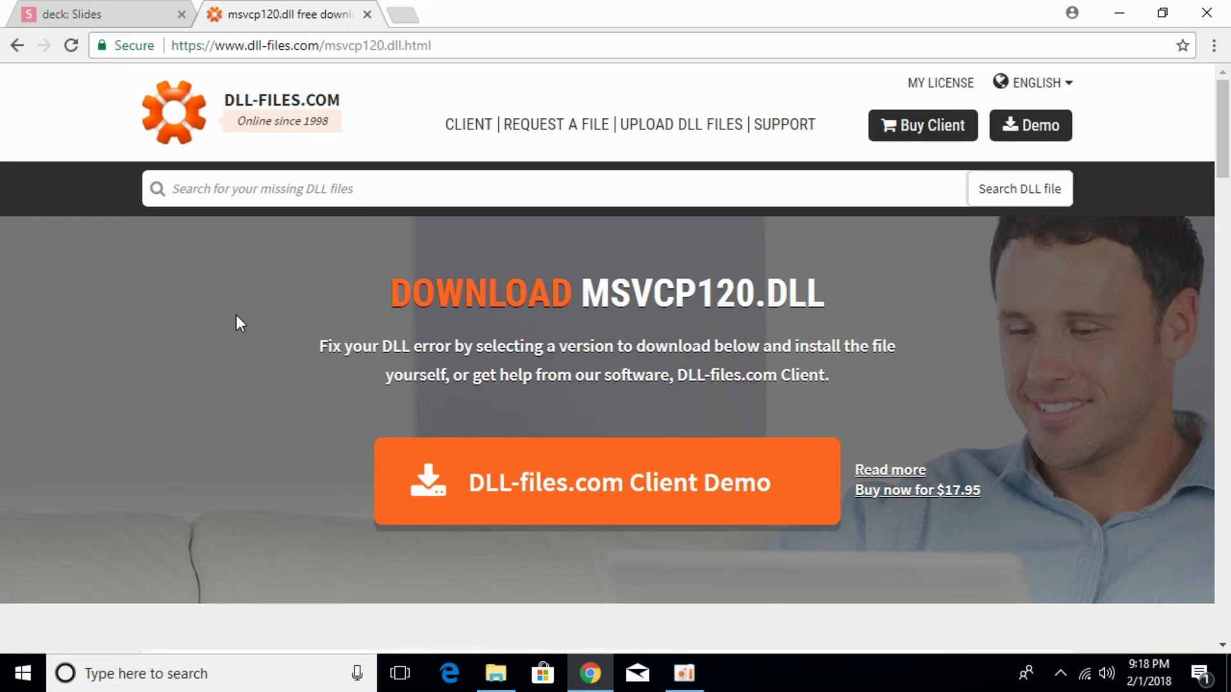
scroll(237, 317, down, 6)
scroll(236, 317, down, 3)
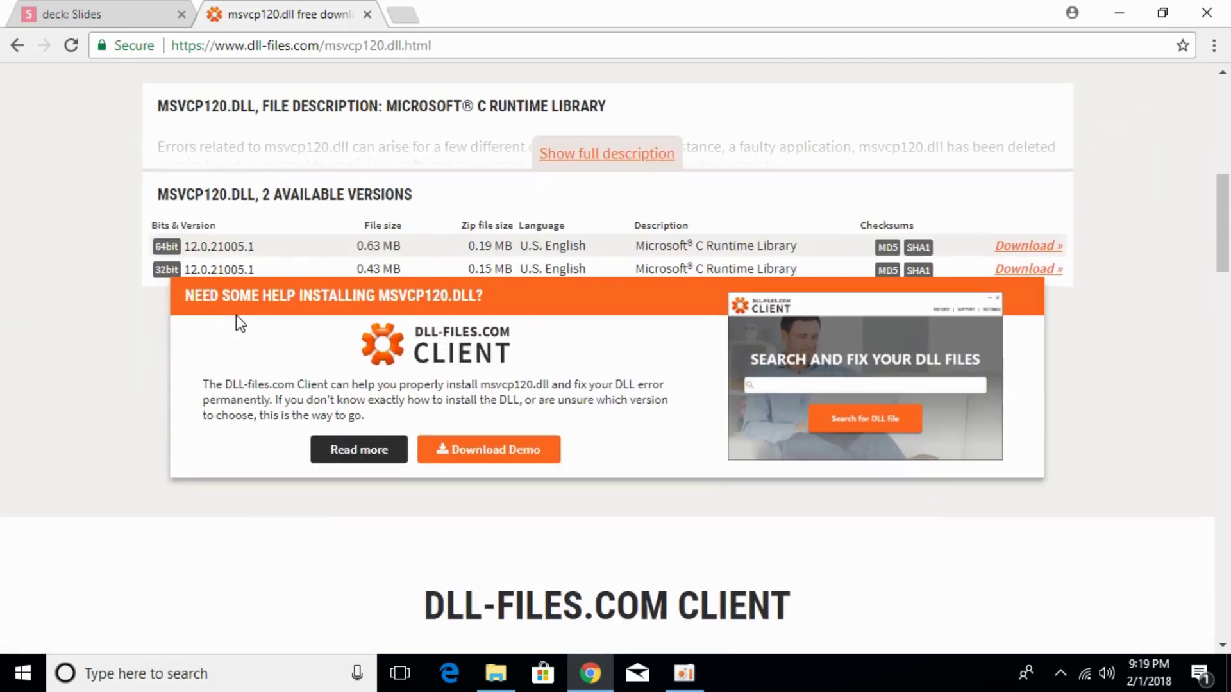
drag(267, 239, 191, 238)
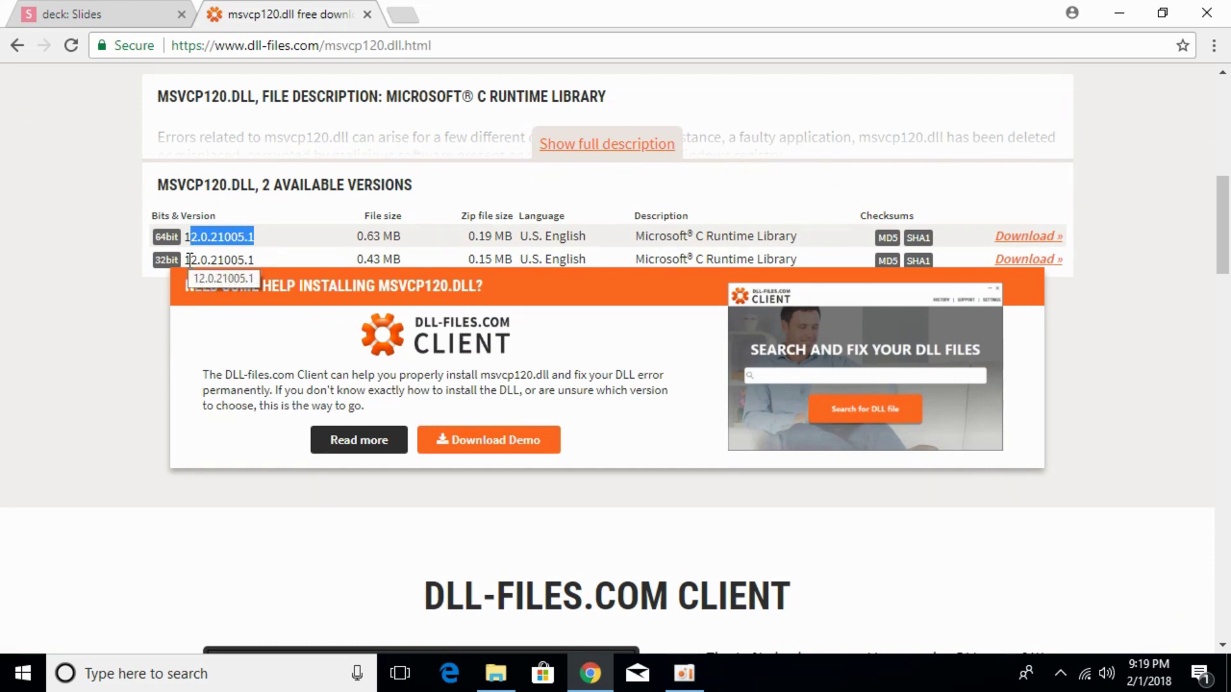
drag(278, 232, 184, 237)
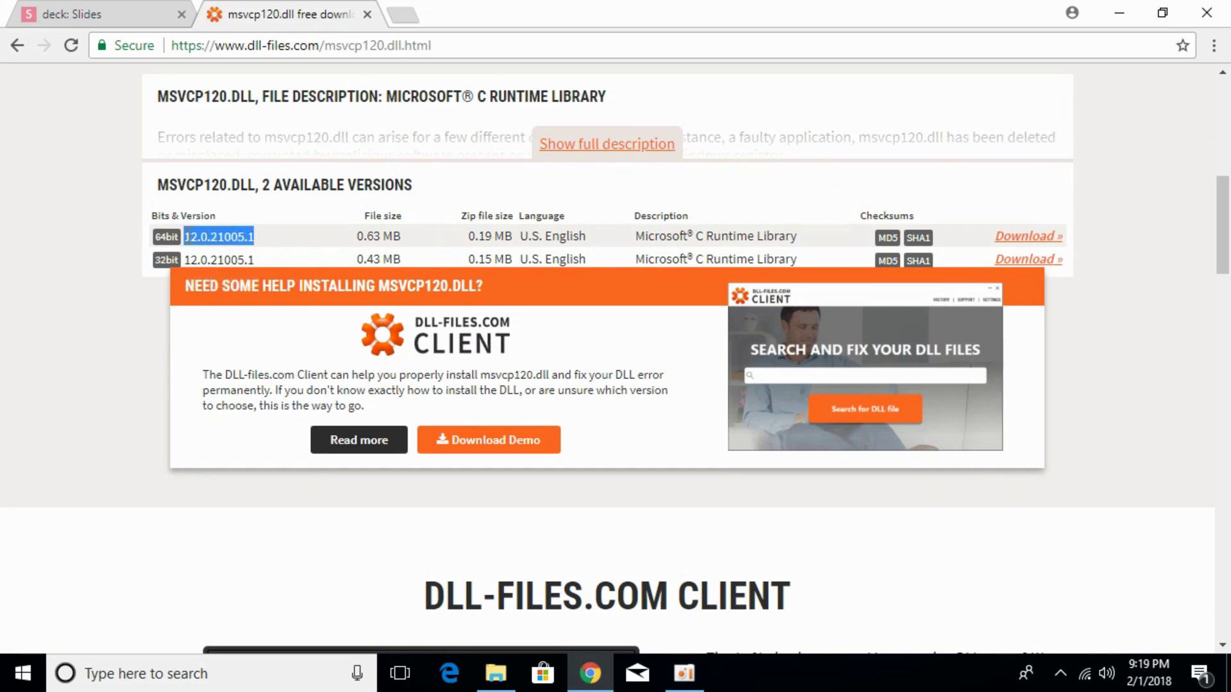
drag(254, 260, 182, 260)
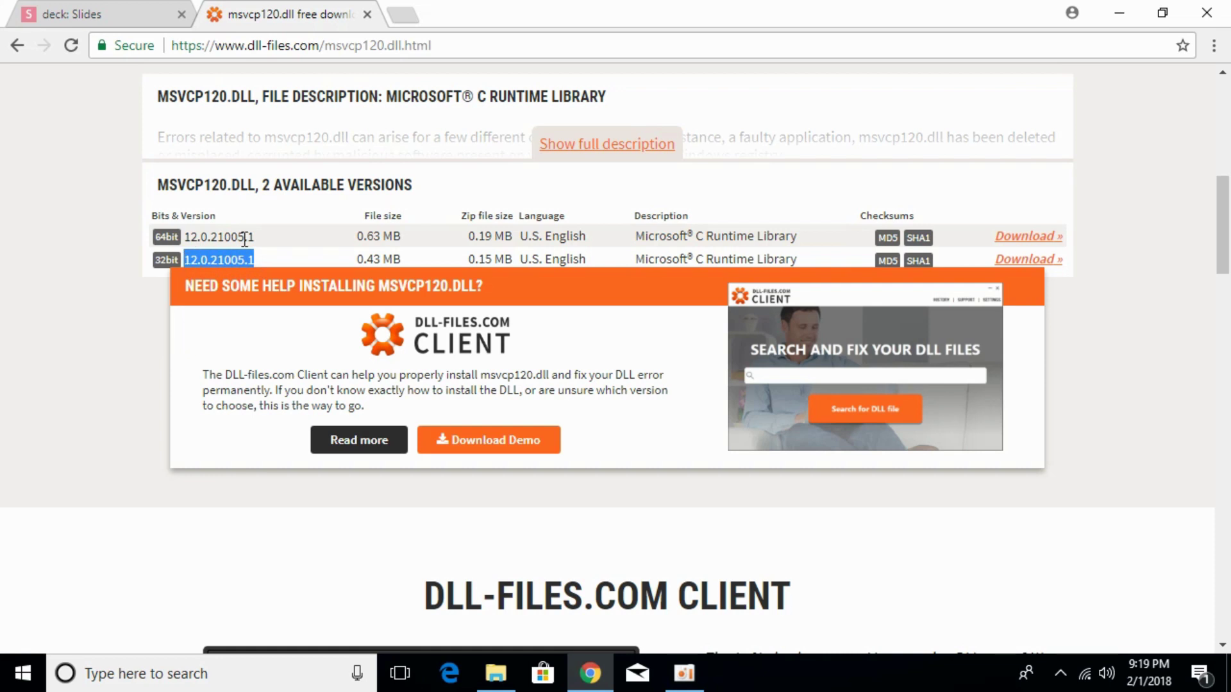
drag(255, 236, 182, 237)
click(61, 252)
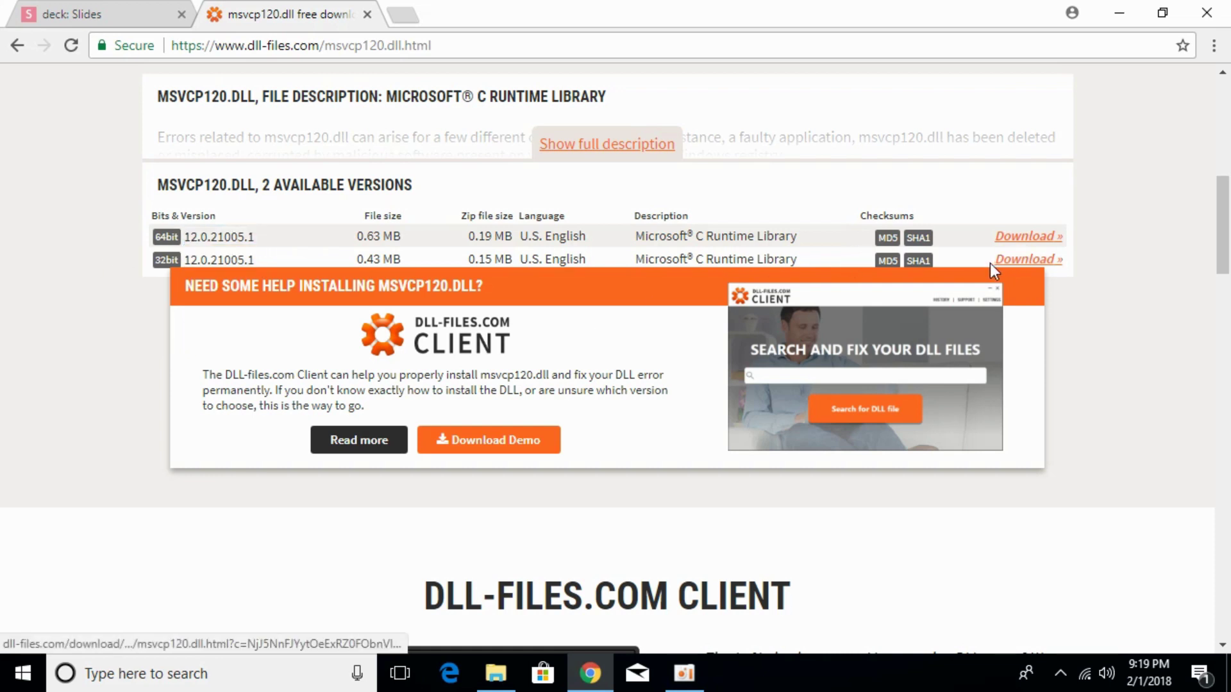
- Download both msvcp120.dll versions as msvcp120.zip and msvcp120 (1).zip, then minimise Chrome
right_click(1010, 262)
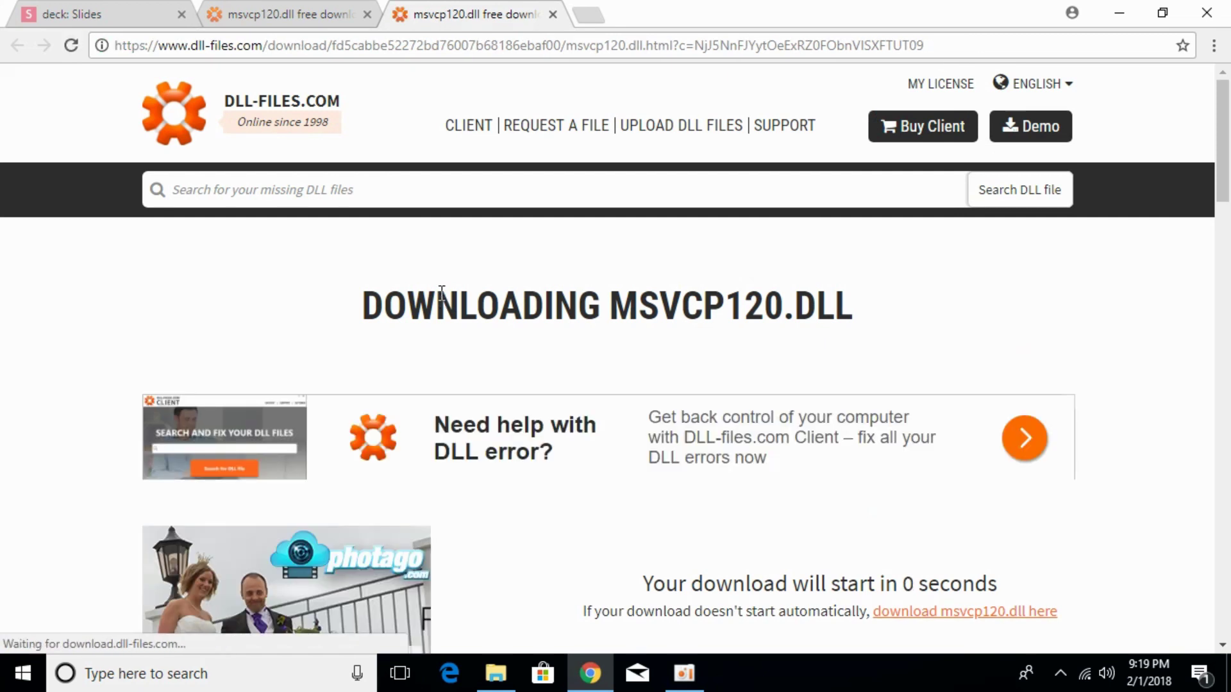
click(218, 8)
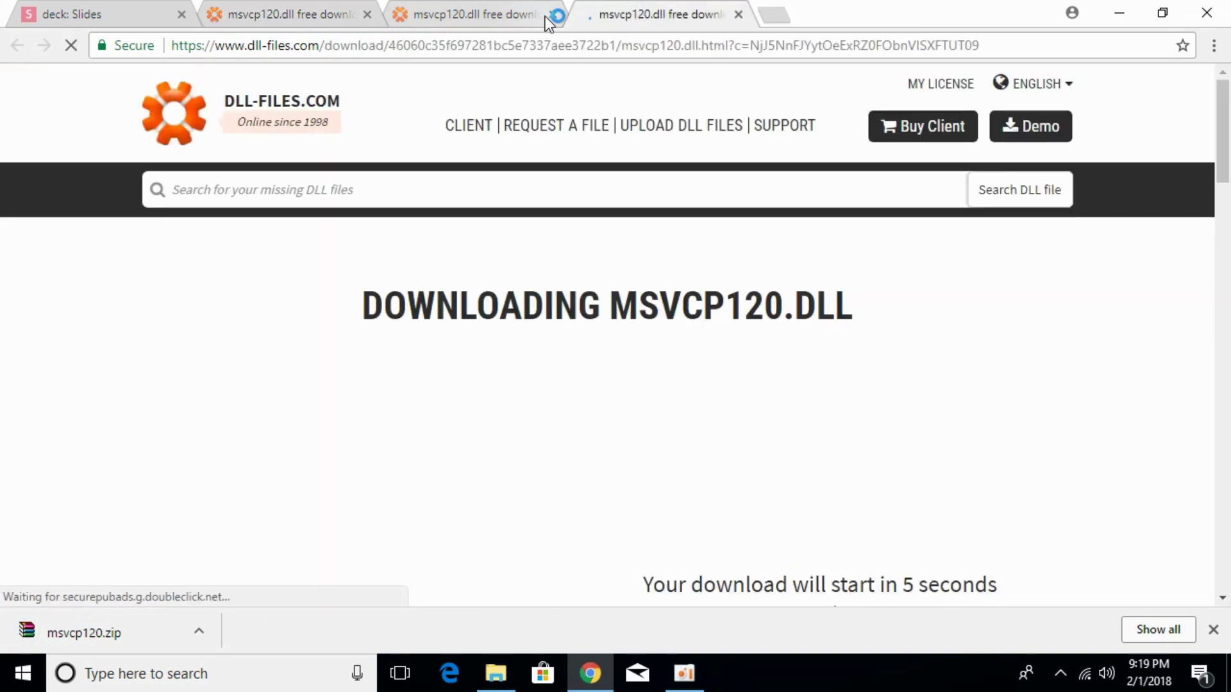
click(553, 14)
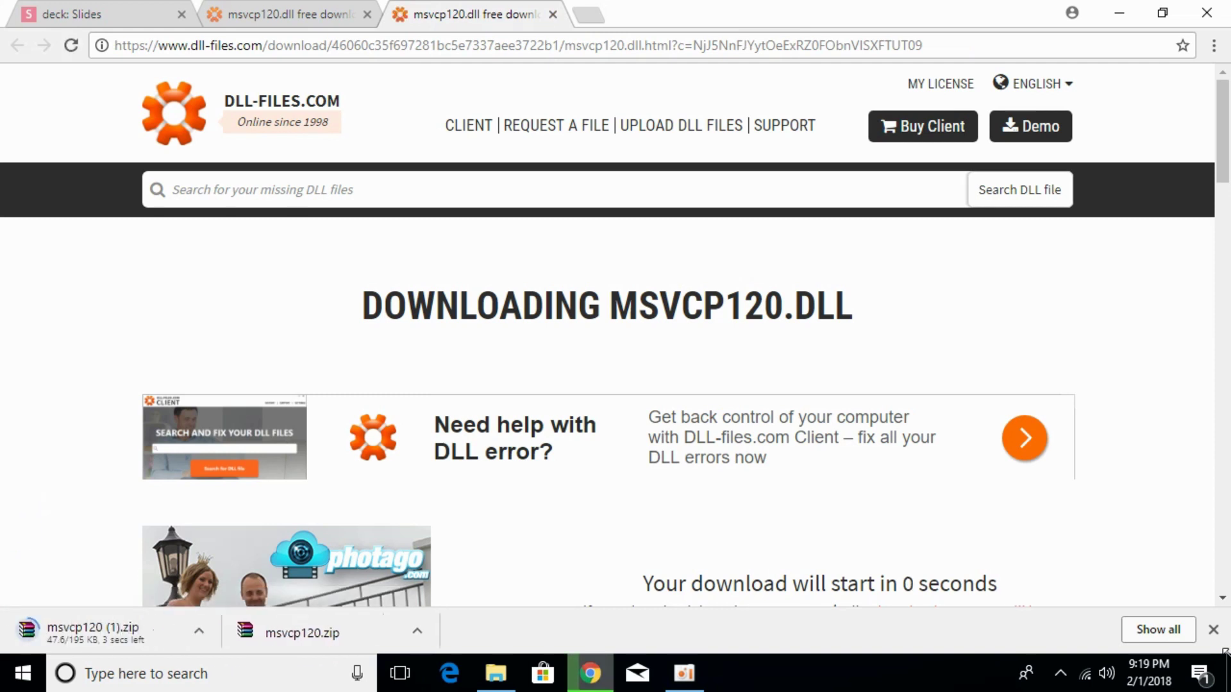
click(1227, 669)
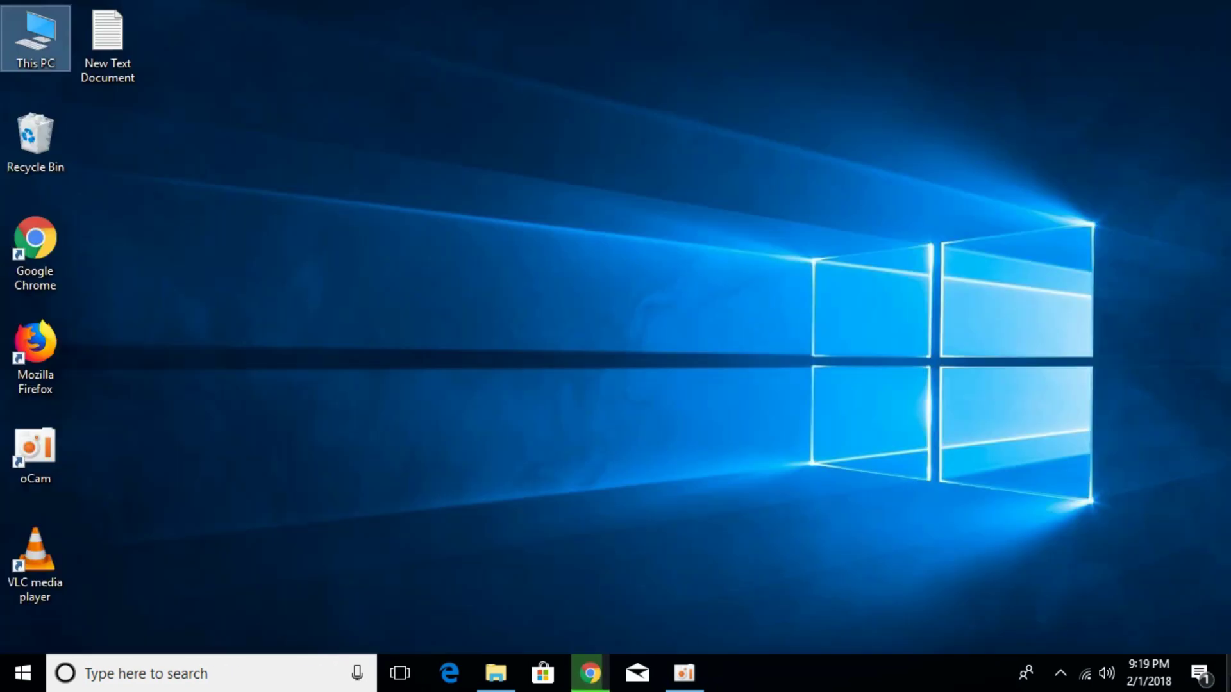
right_click(17, 39)
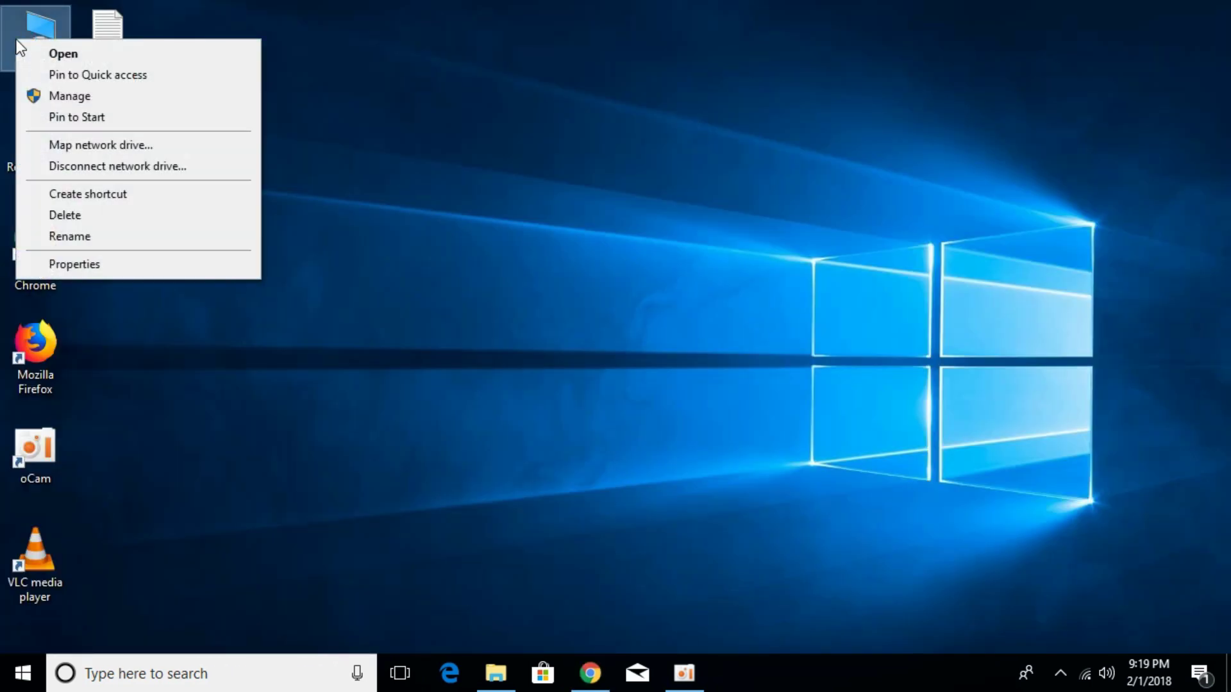
click(94, 265)
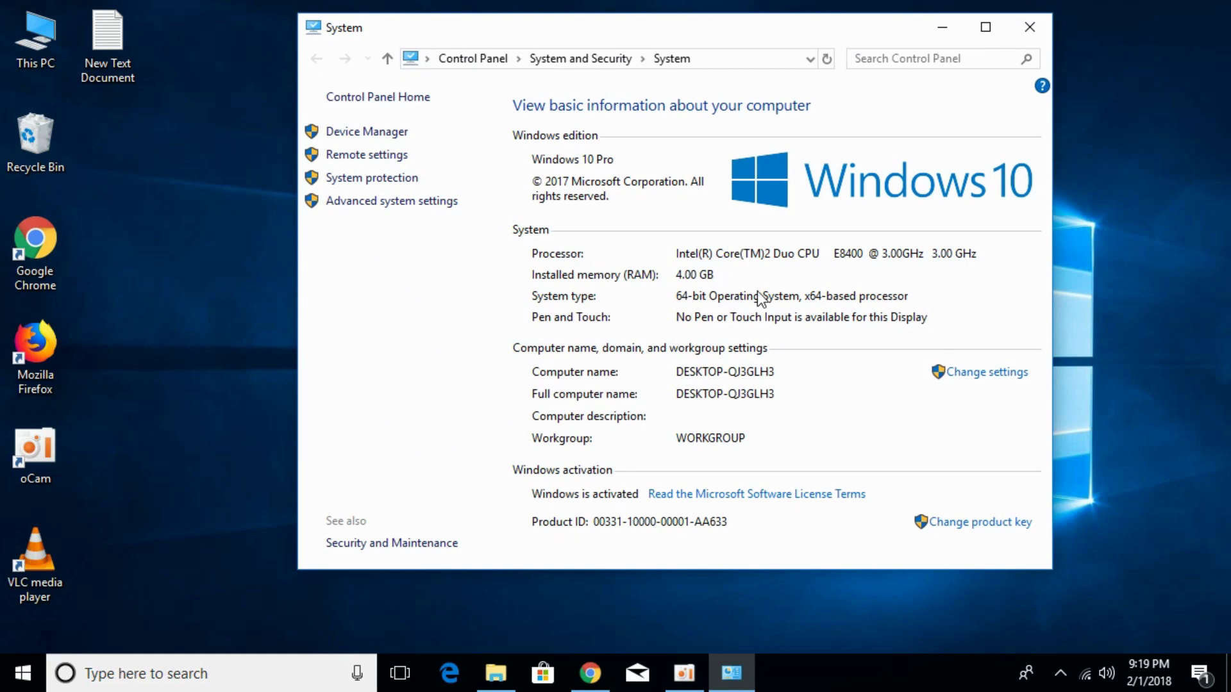
click(1018, 29)
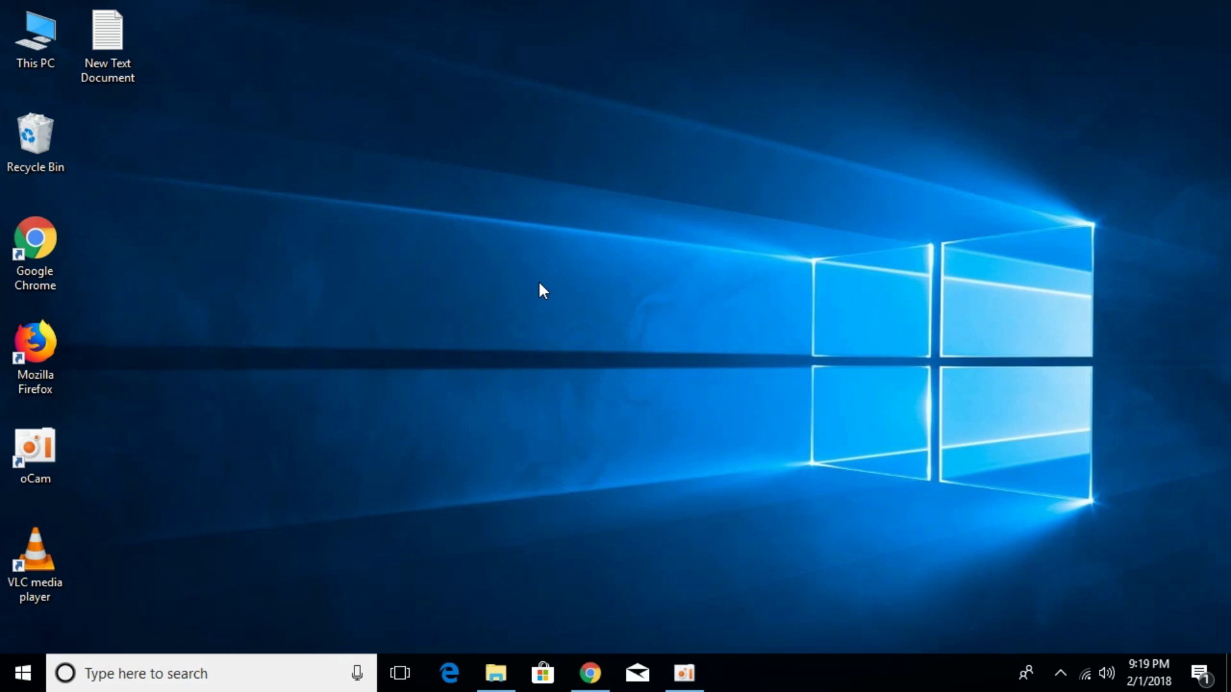
- Open Downloads in File Explorer and extract msvcp120.zip into a msvcp120 folder with WinRAR
click(502, 663)
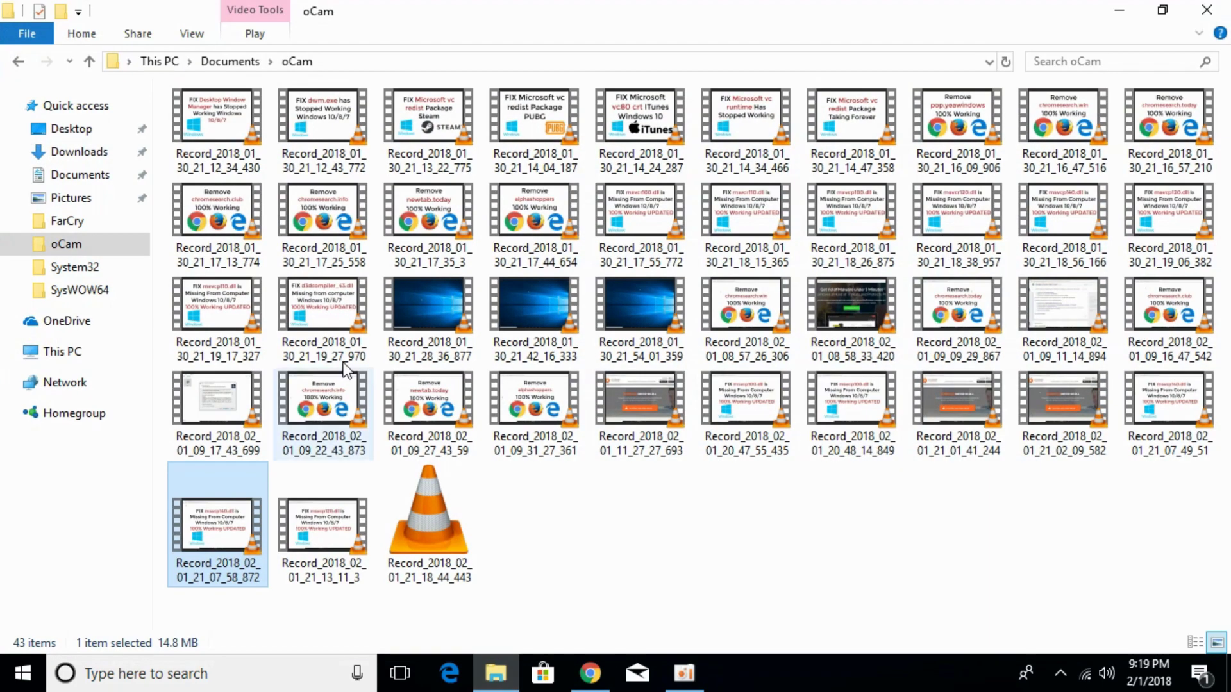
click(79, 153)
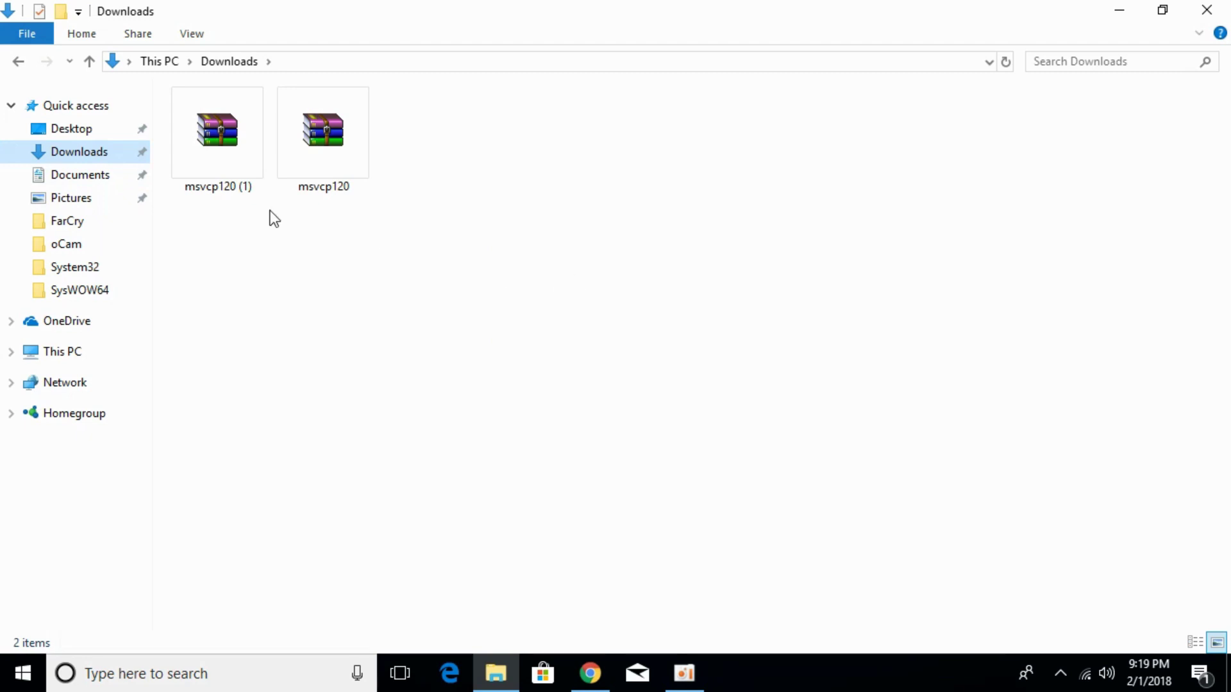
click(297, 158)
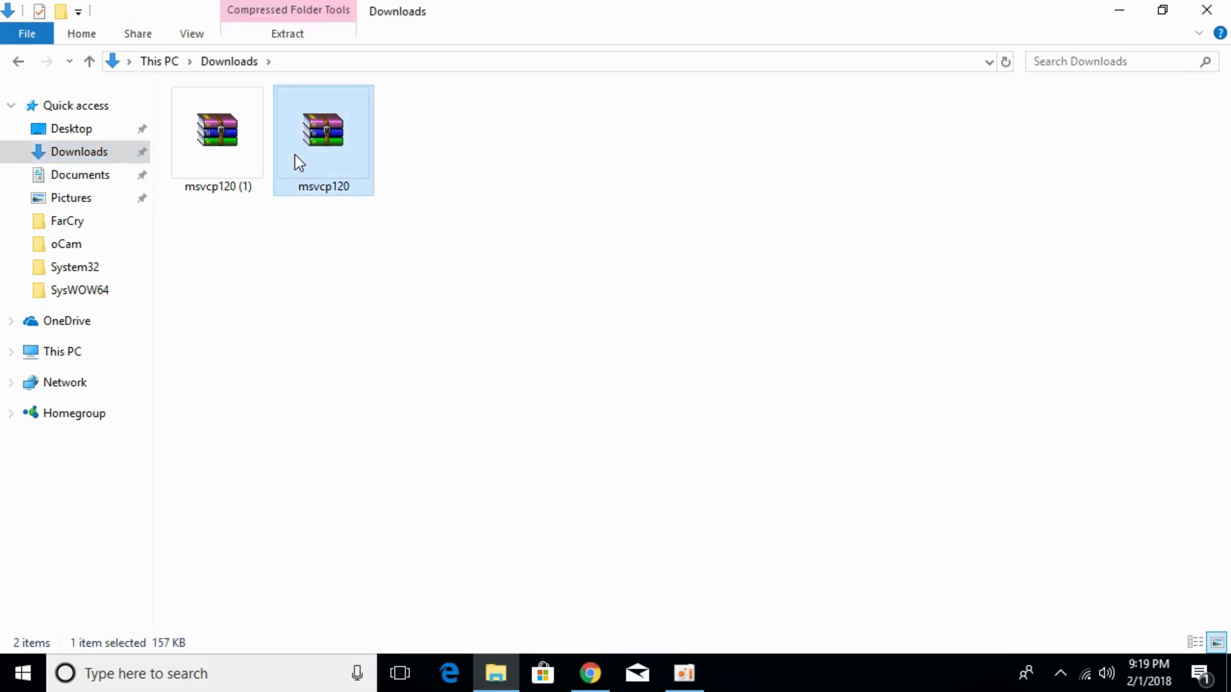
click(215, 144)
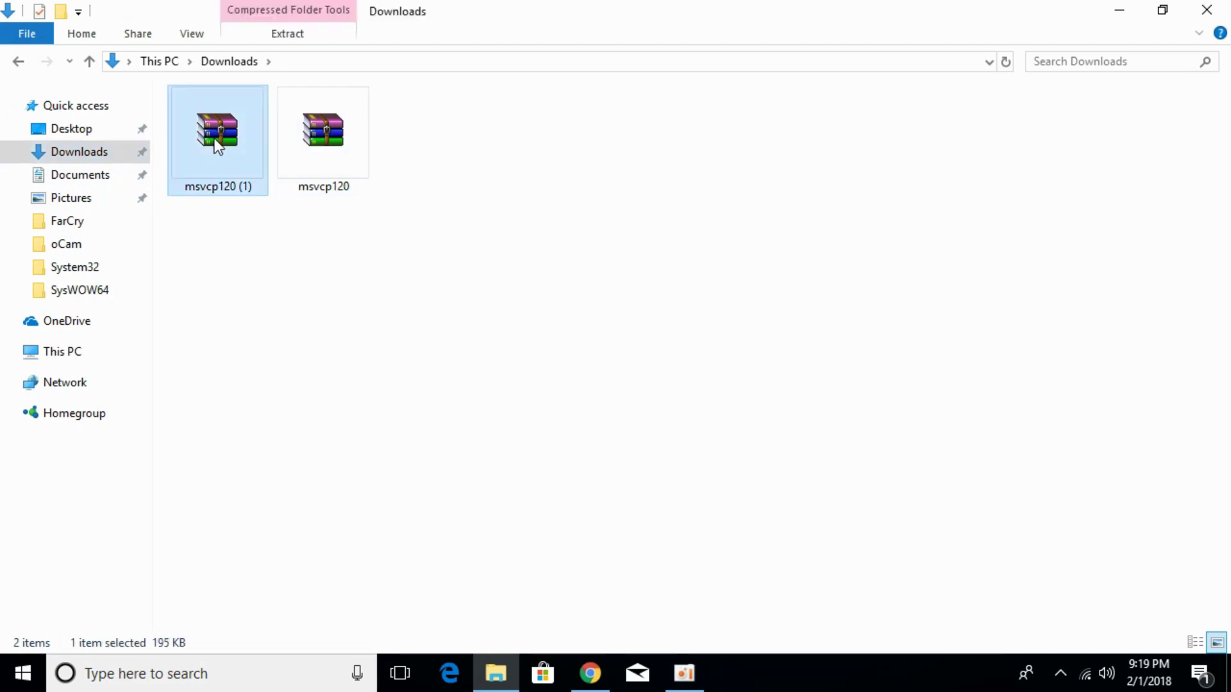
double_click(337, 157)
click(172, 150)
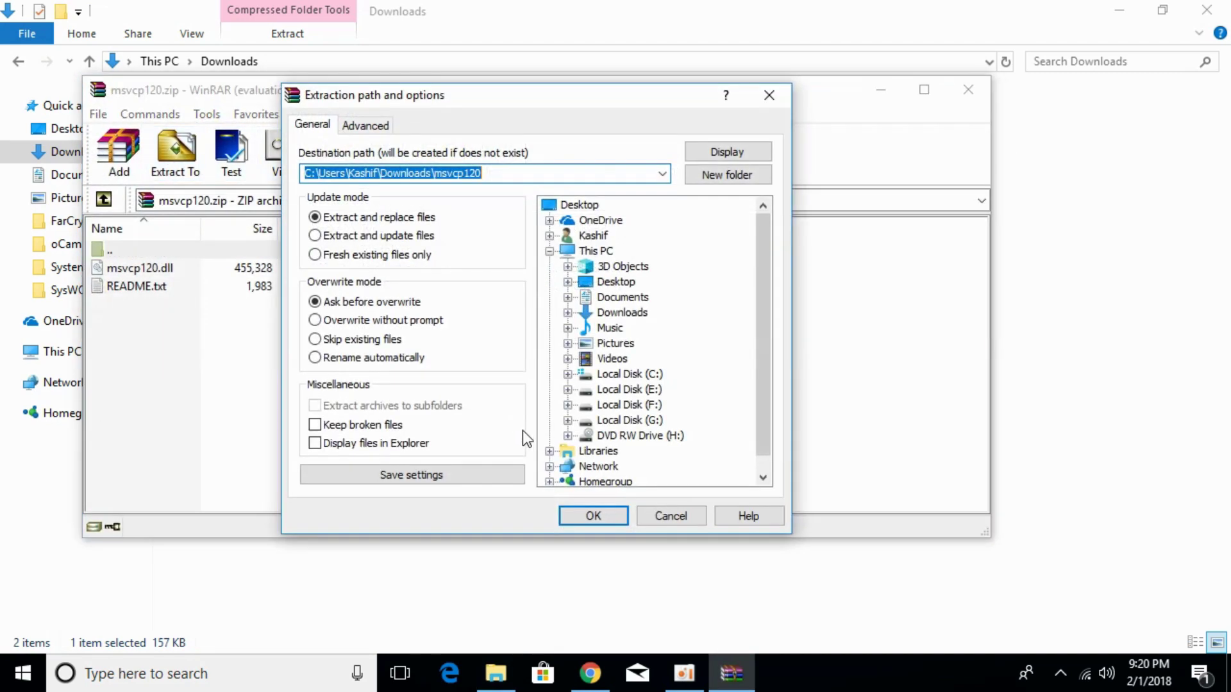
click(603, 513)
click(965, 97)
- Extract msvcp120 (1).zip into a msvcp120 (1) folder with WinRAR
double_click(216, 138)
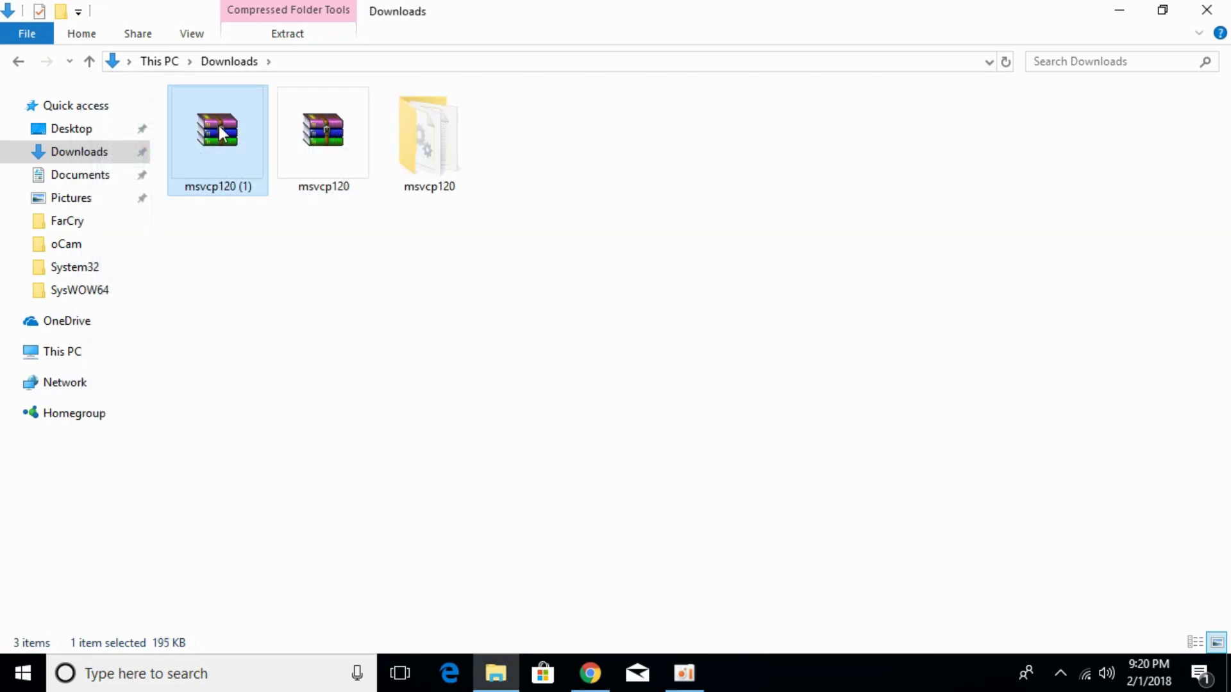
click(174, 157)
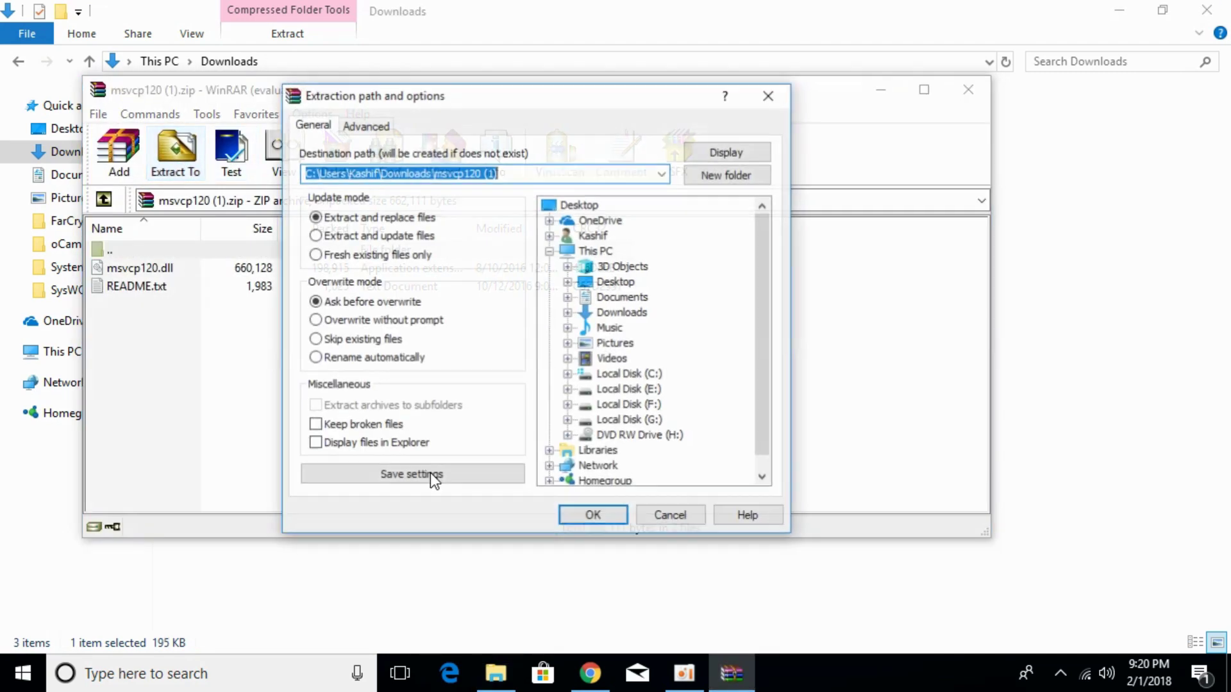
click(599, 513)
click(970, 98)
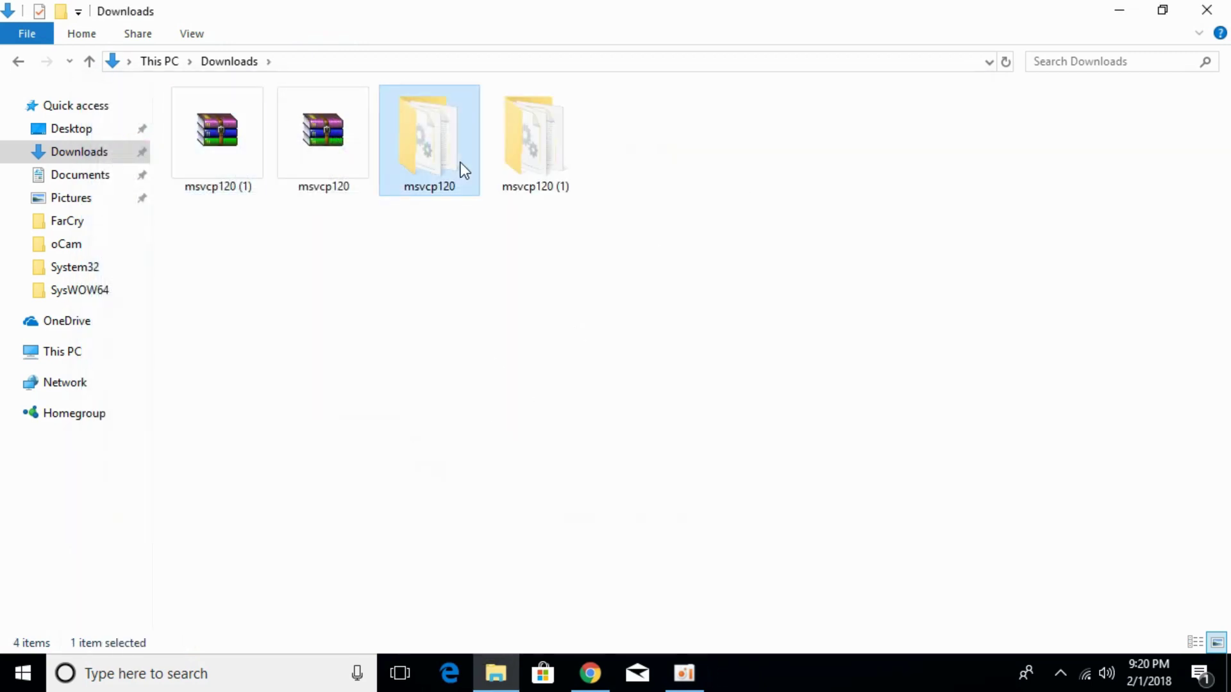
- Copy msvcp120.dll from the extracted msvcp120 folder
click(458, 364)
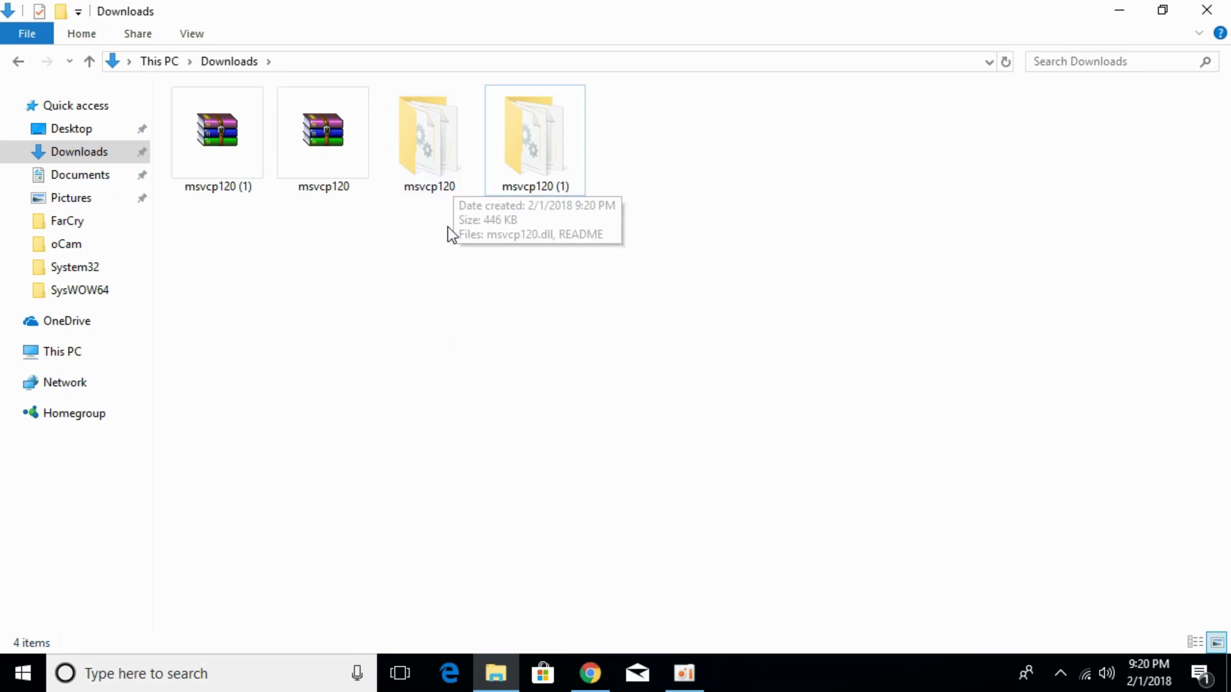
double_click(432, 137)
click(250, 125)
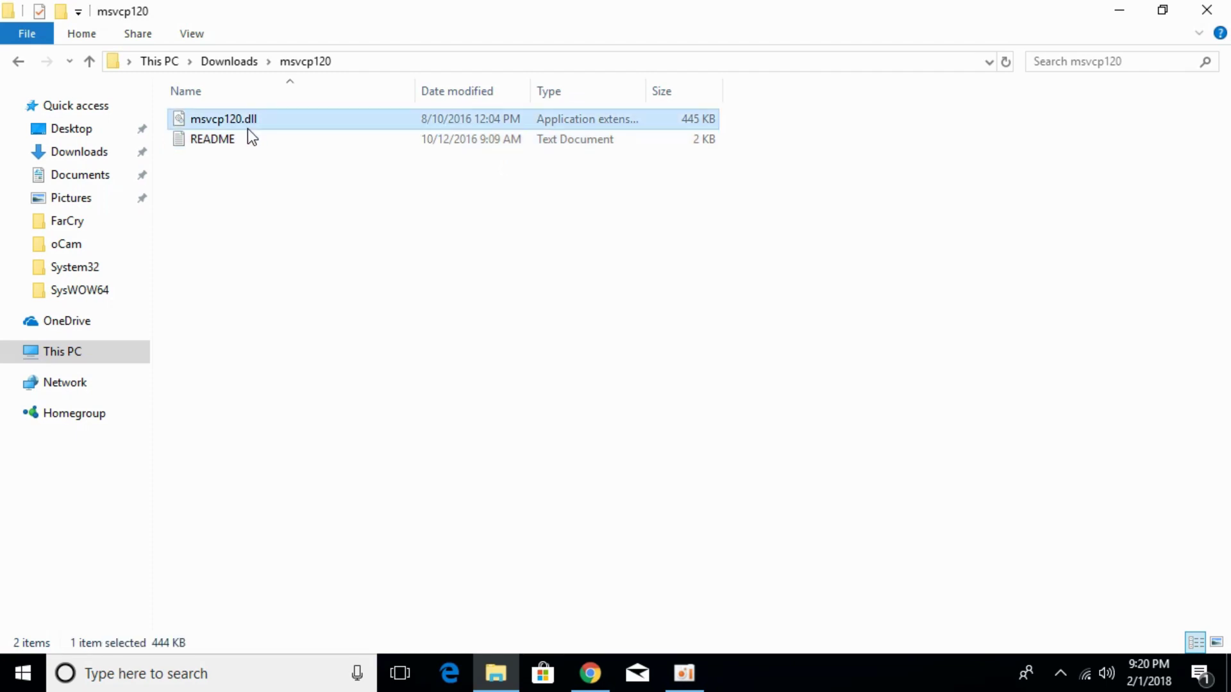
right_click(216, 120)
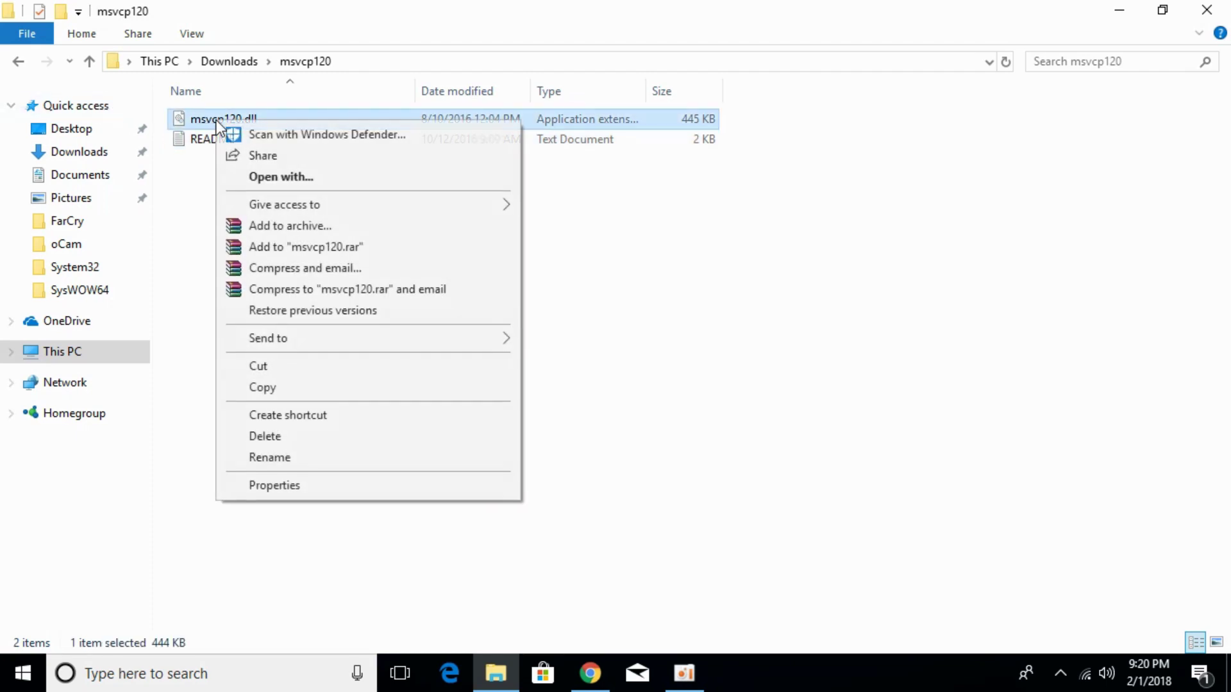
click(286, 389)
- Open C:\Windows\System32 in a new This PC window
right_click(59, 358)
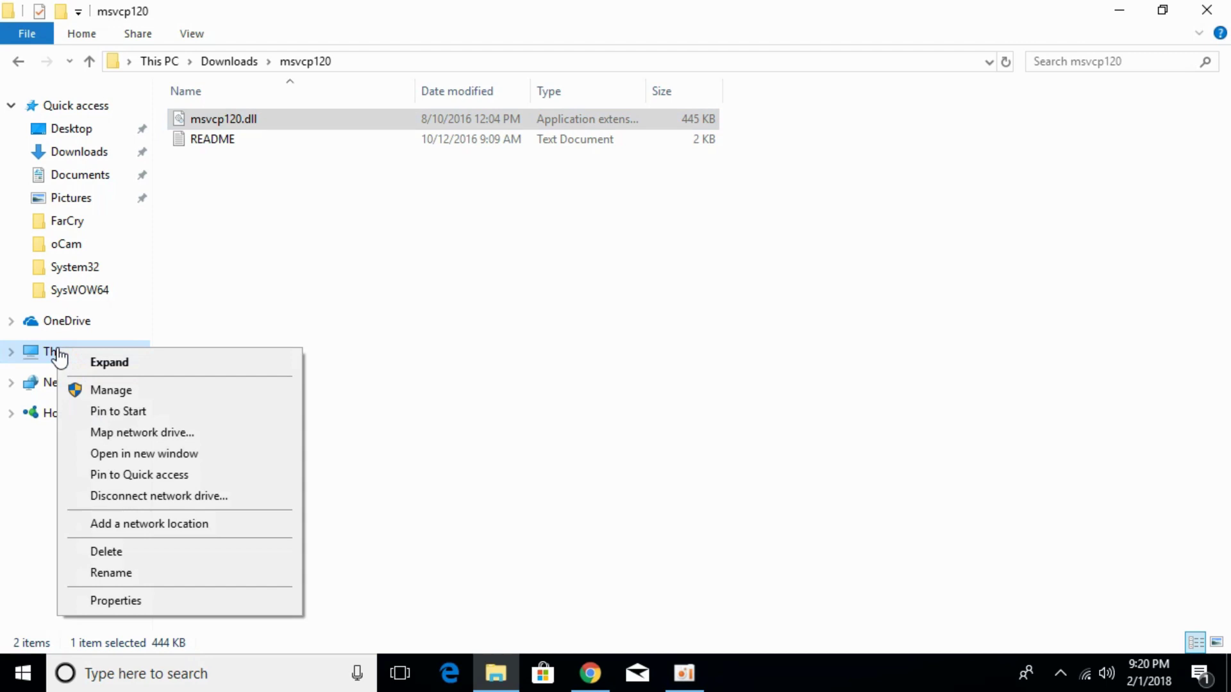
click(155, 451)
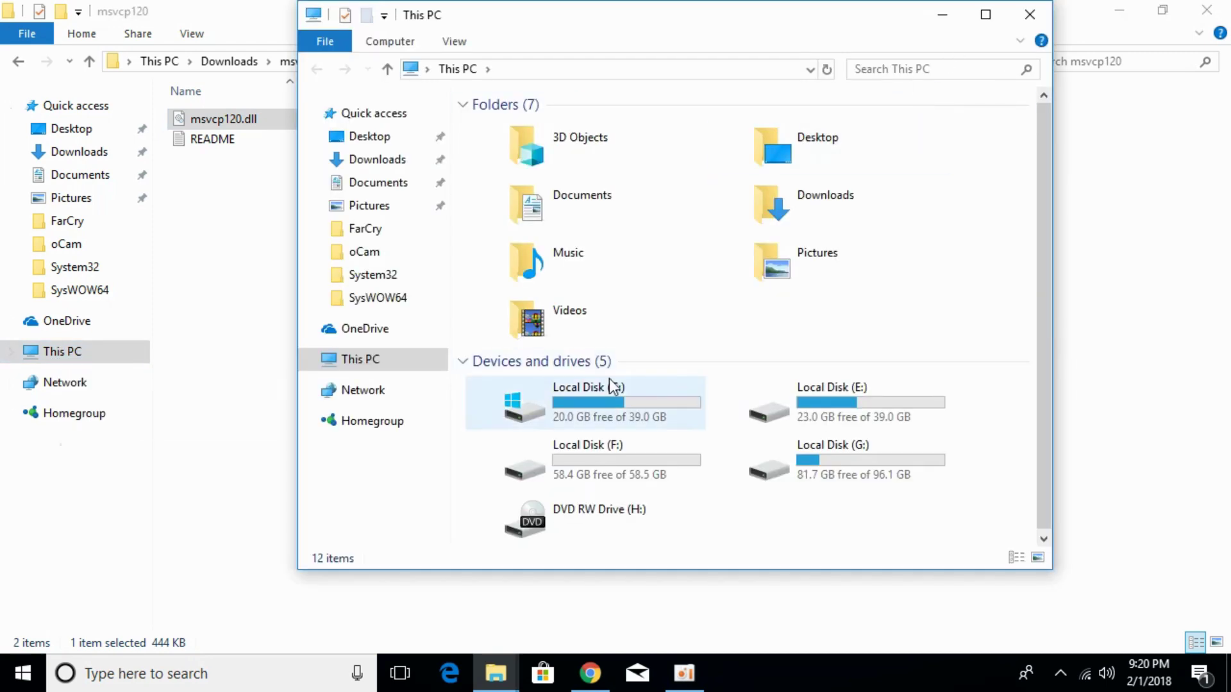
double_click(605, 401)
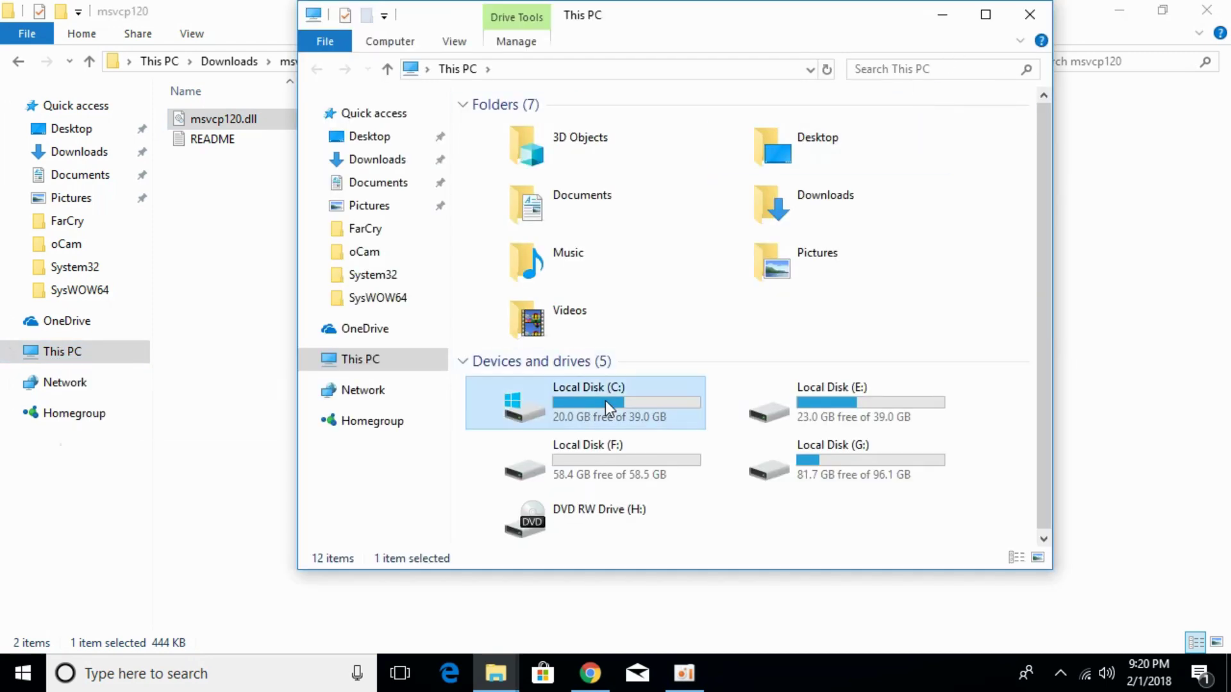
double_click(508, 248)
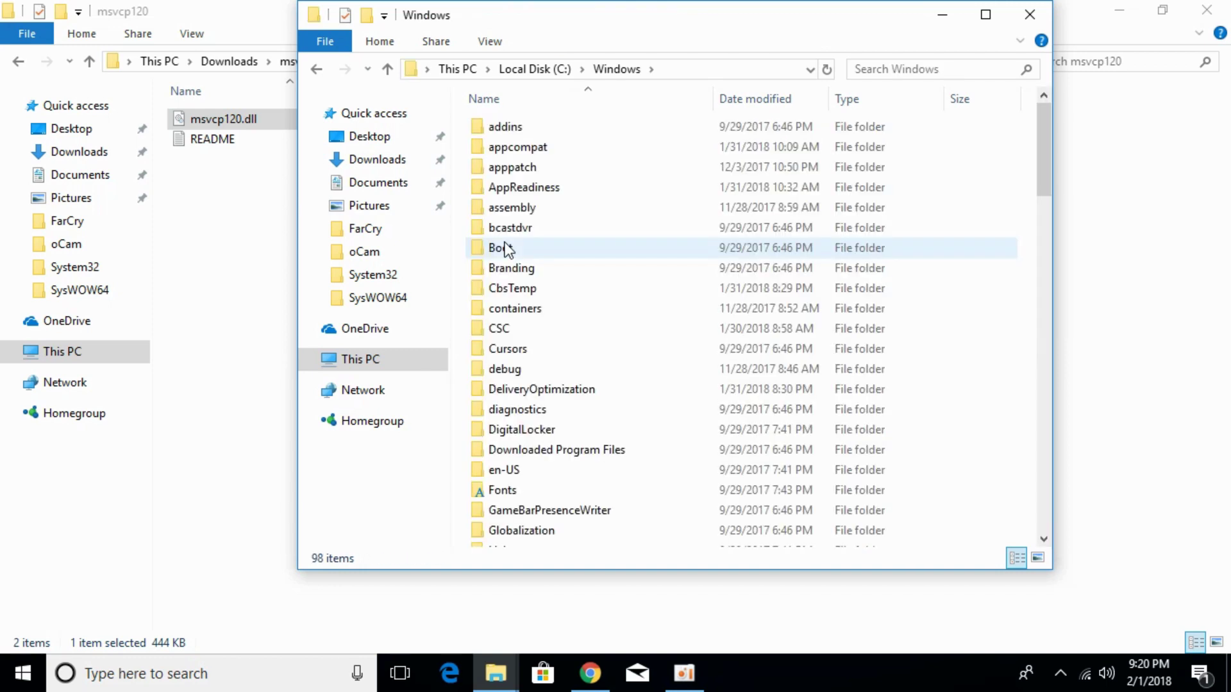
scroll(507, 249, down, 5)
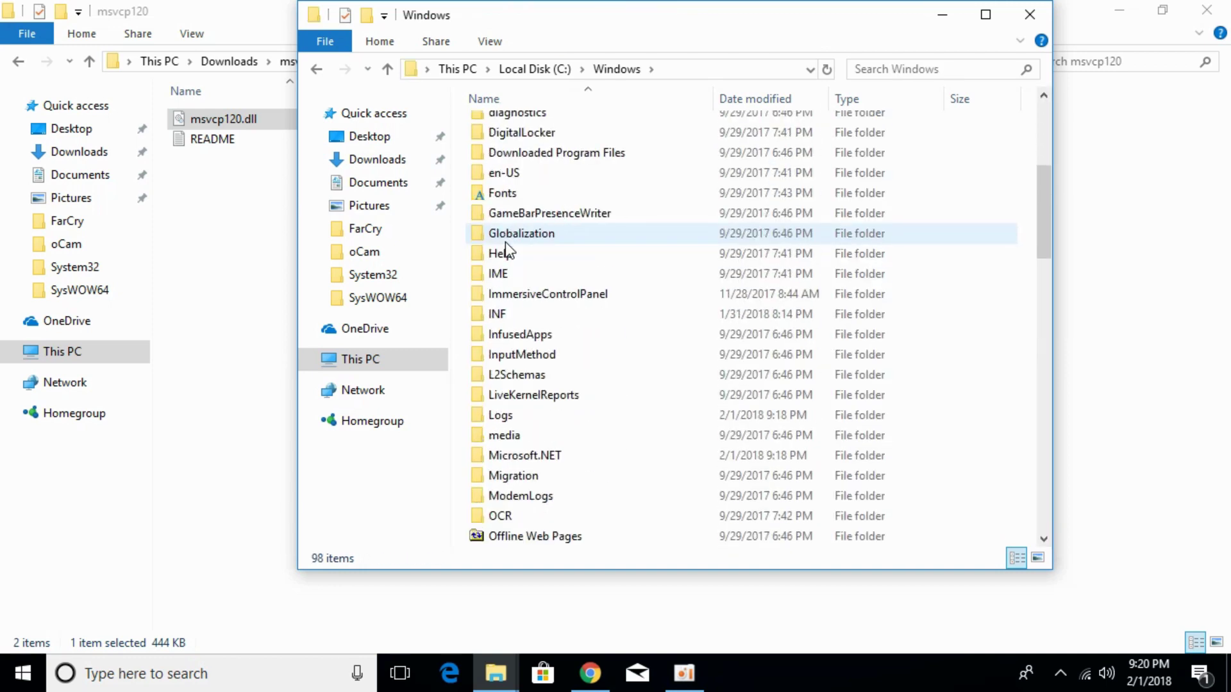
scroll(506, 244, down, 11)
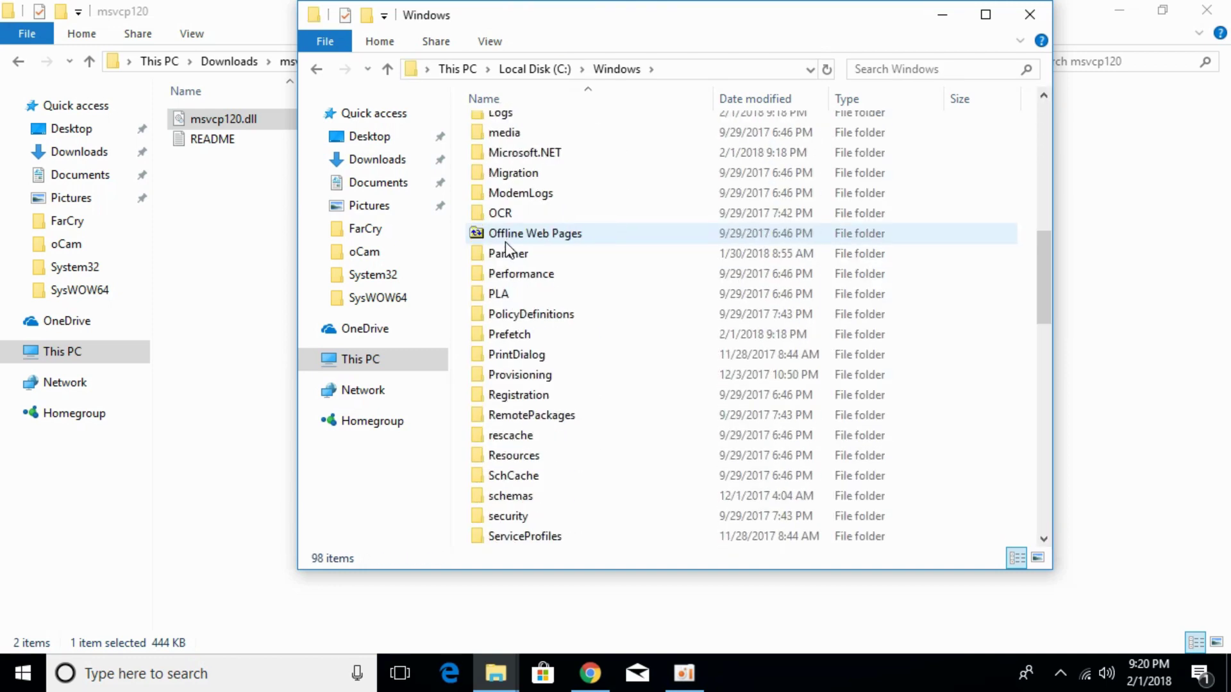
scroll(505, 241, down, 1)
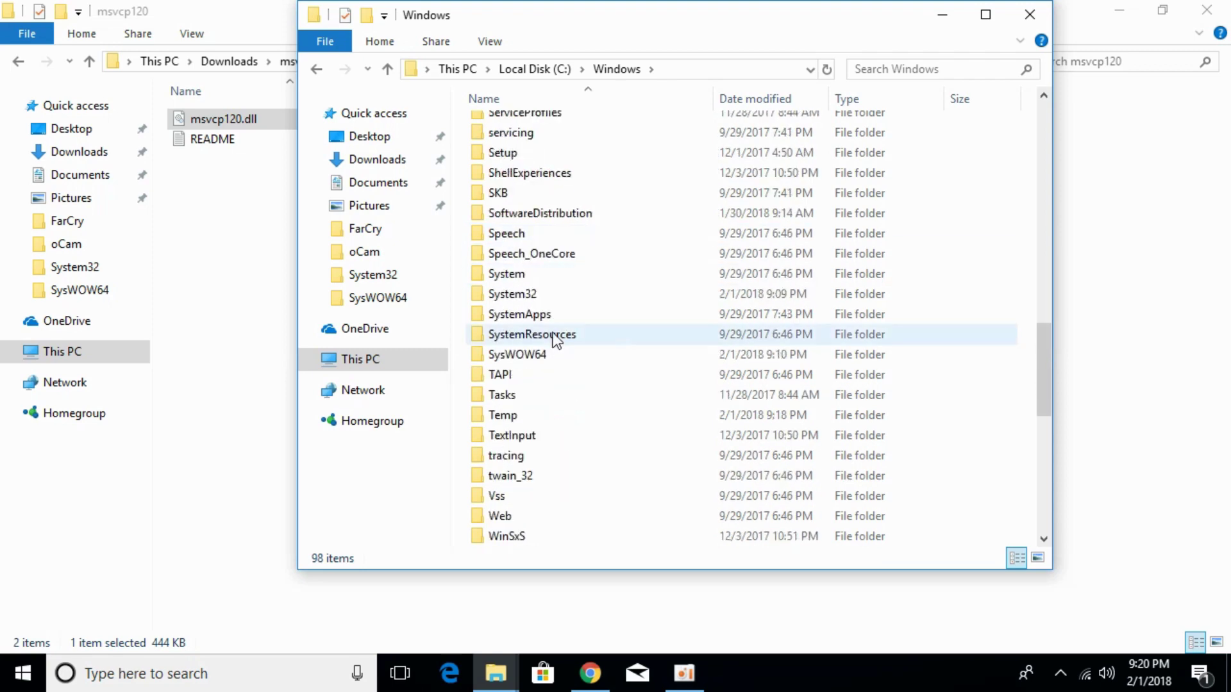
click(538, 296)
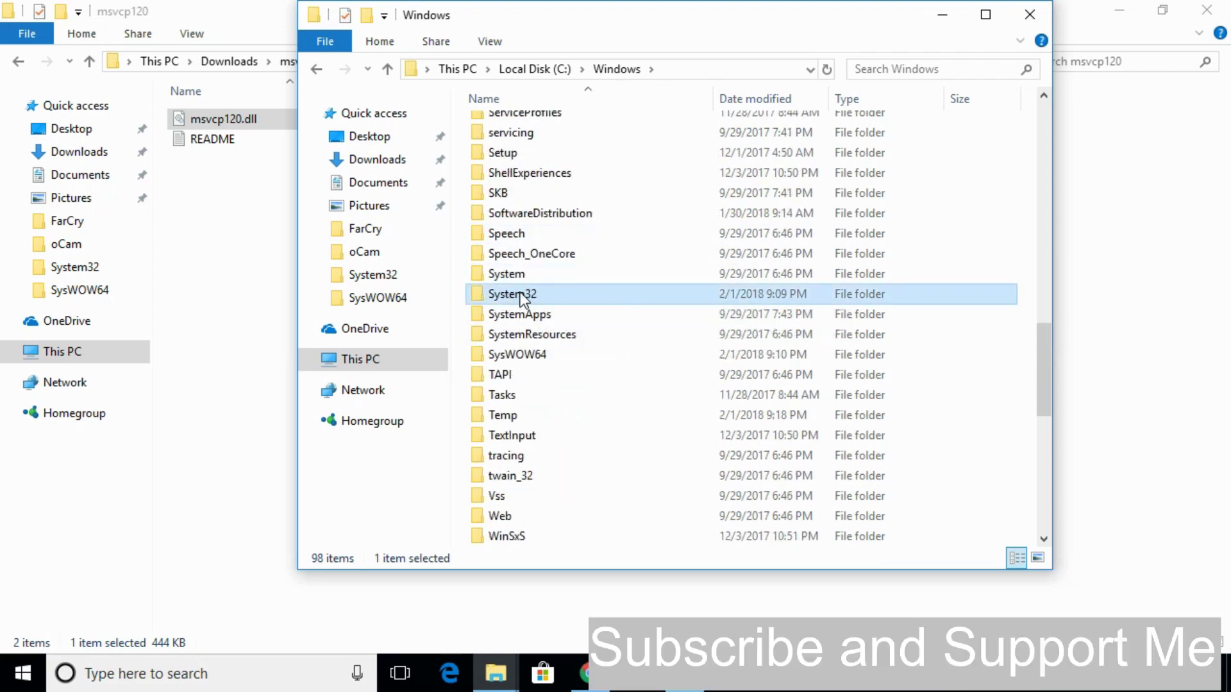
double_click(520, 296)
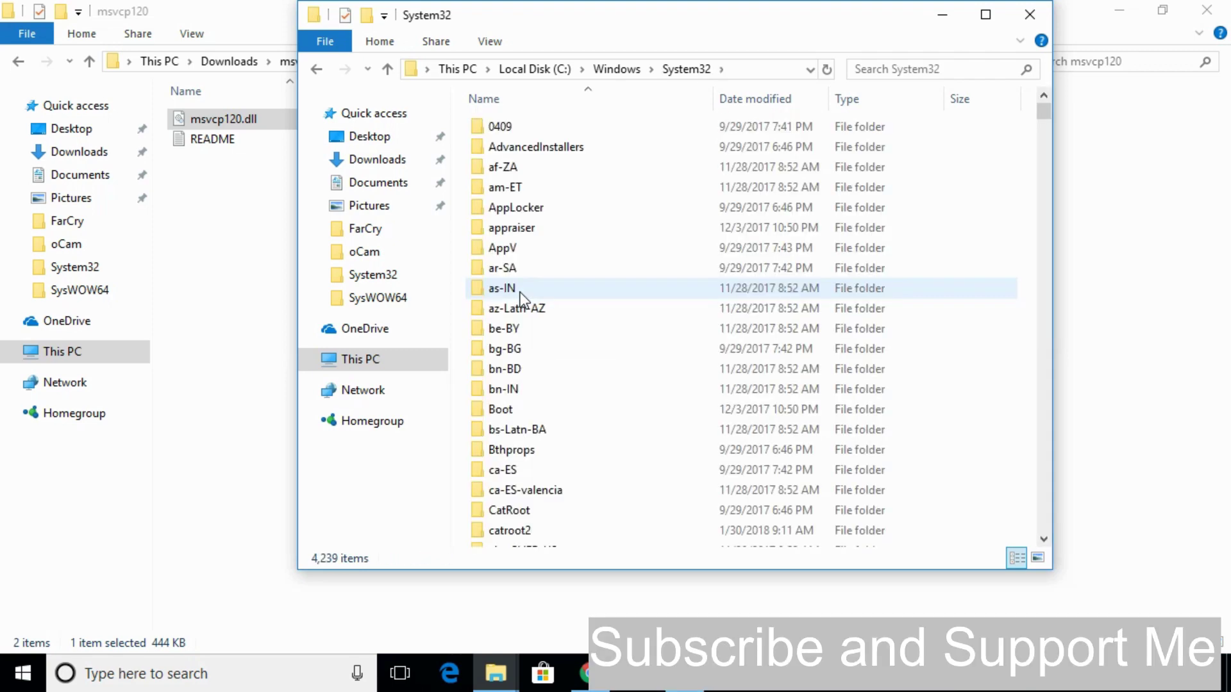
- Paste msvcp120.dll into System32, grant administrator permission, and return to Windows
right_click(1007, 206)
click(1035, 307)
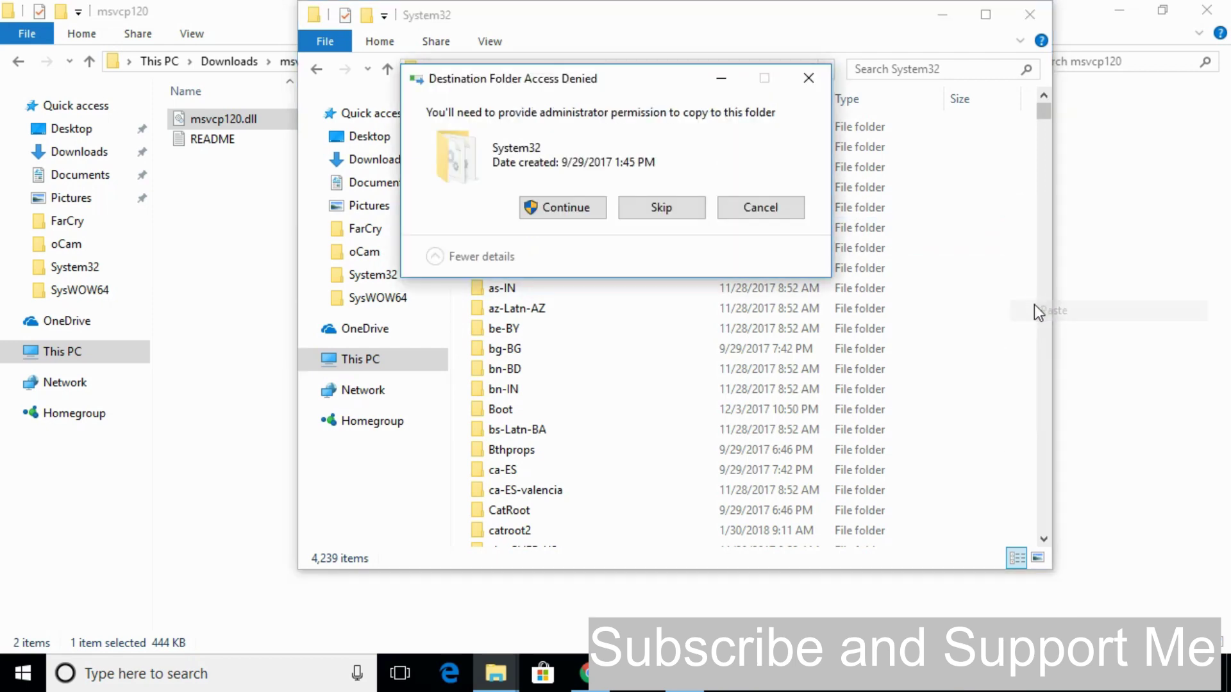
click(579, 209)
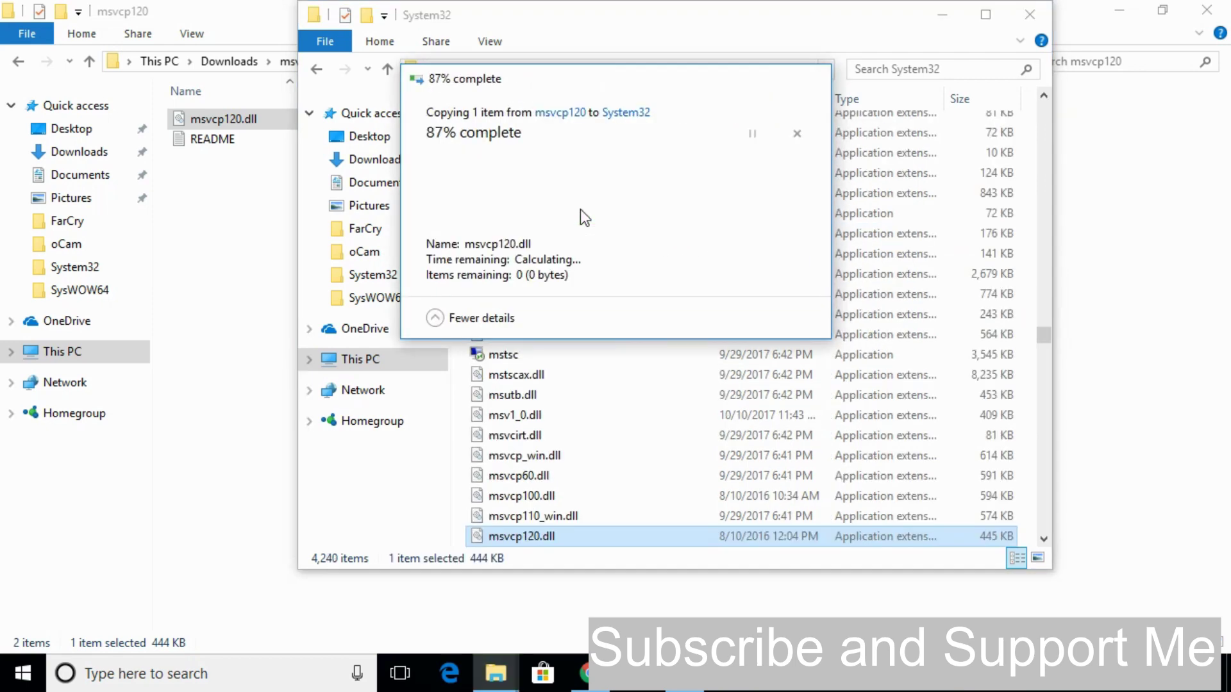
click(316, 69)
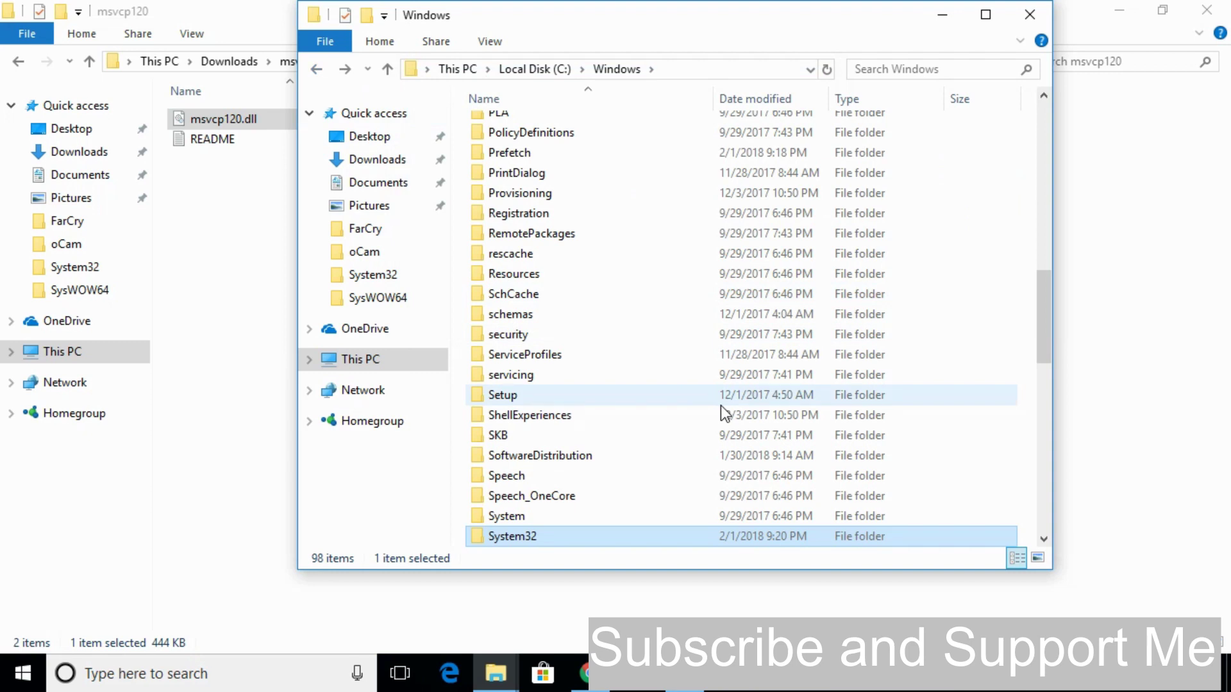
- Copy msvcp120.dll from the msvcp120 (1) folder in Downloads
click(17, 63)
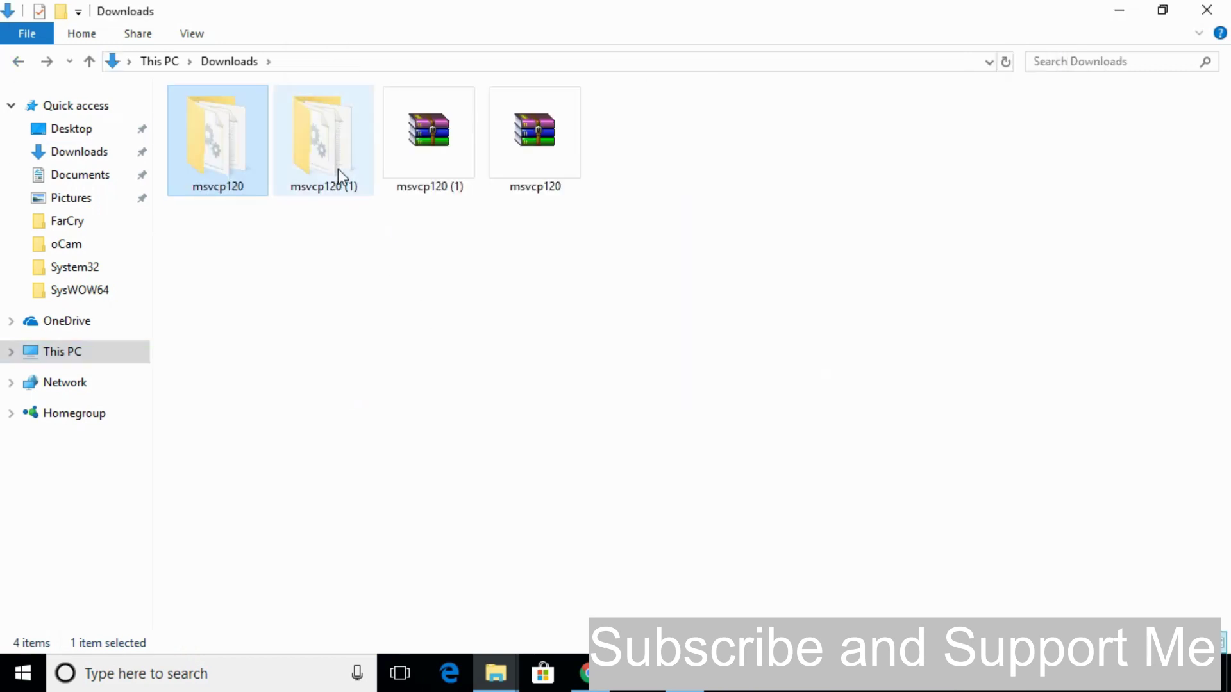
click(335, 265)
double_click(325, 187)
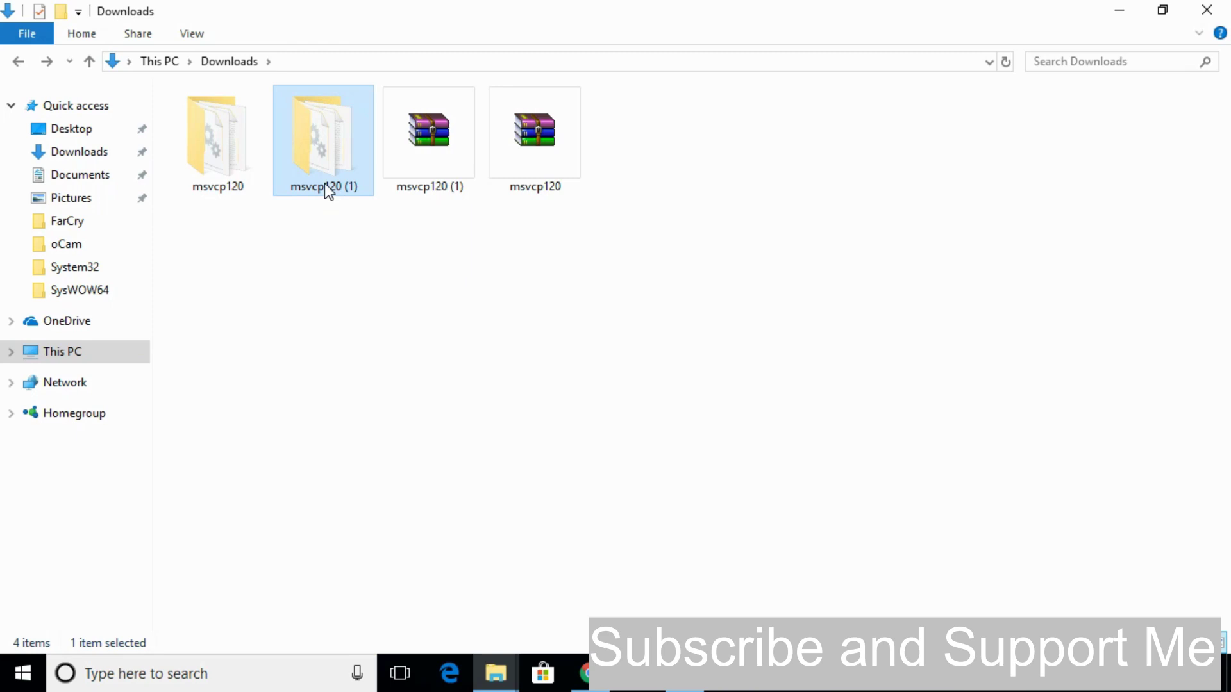
click(226, 121)
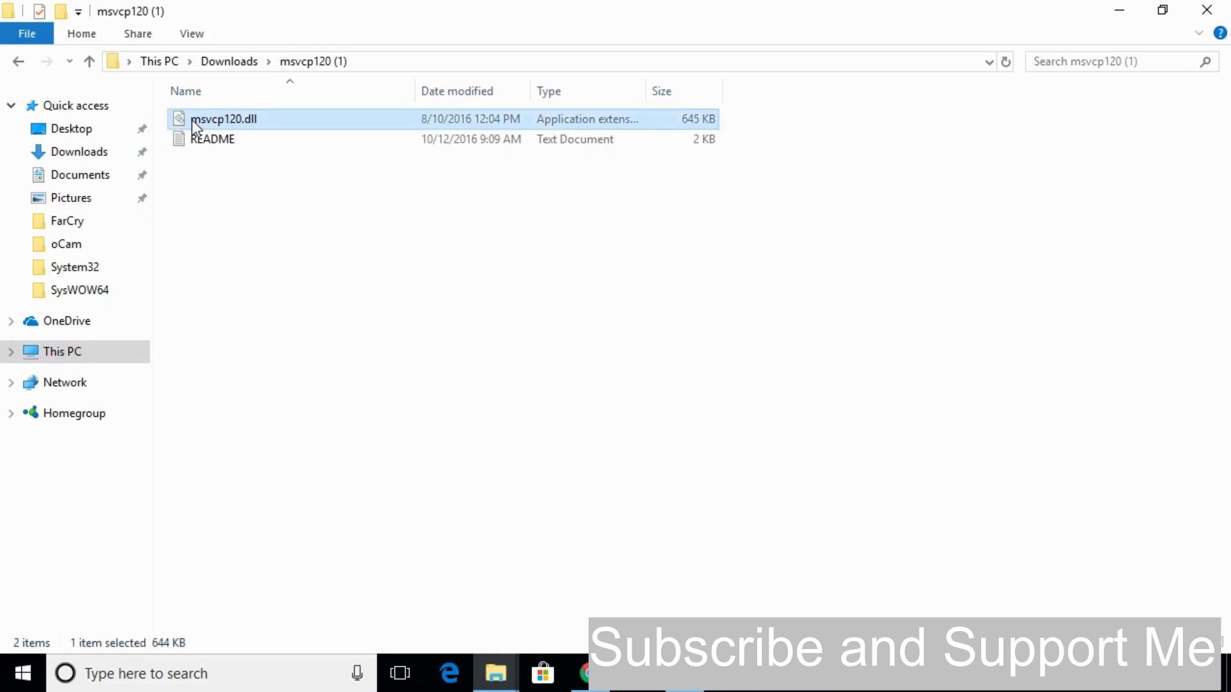
right_click(259, 120)
click(332, 386)
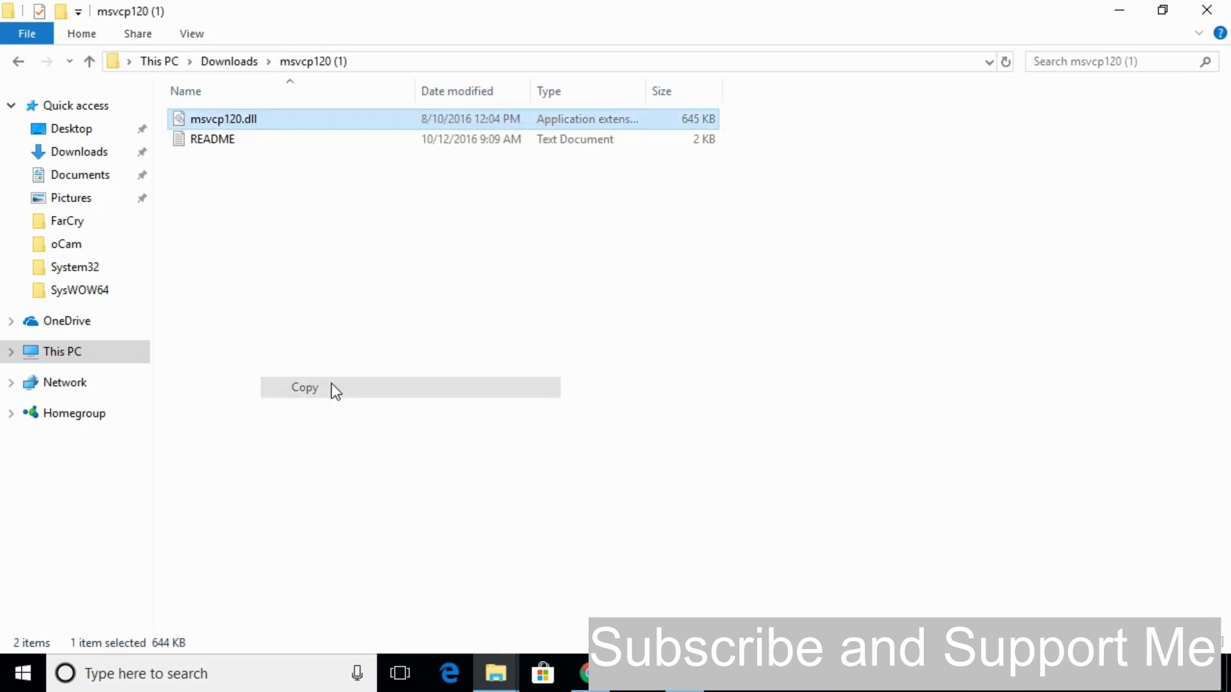
- Paste it into System32, replacing the existing file with administrator permission, then return
mouse_move(496, 673)
click(577, 609)
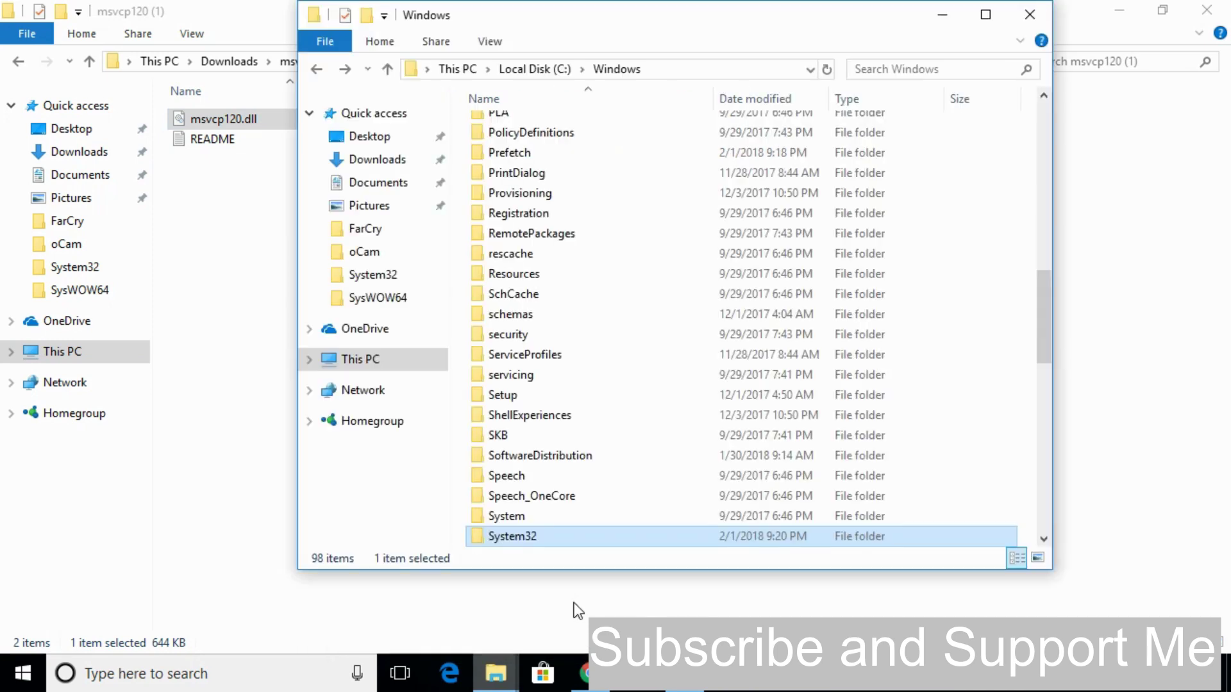
scroll(673, 237, down, 2)
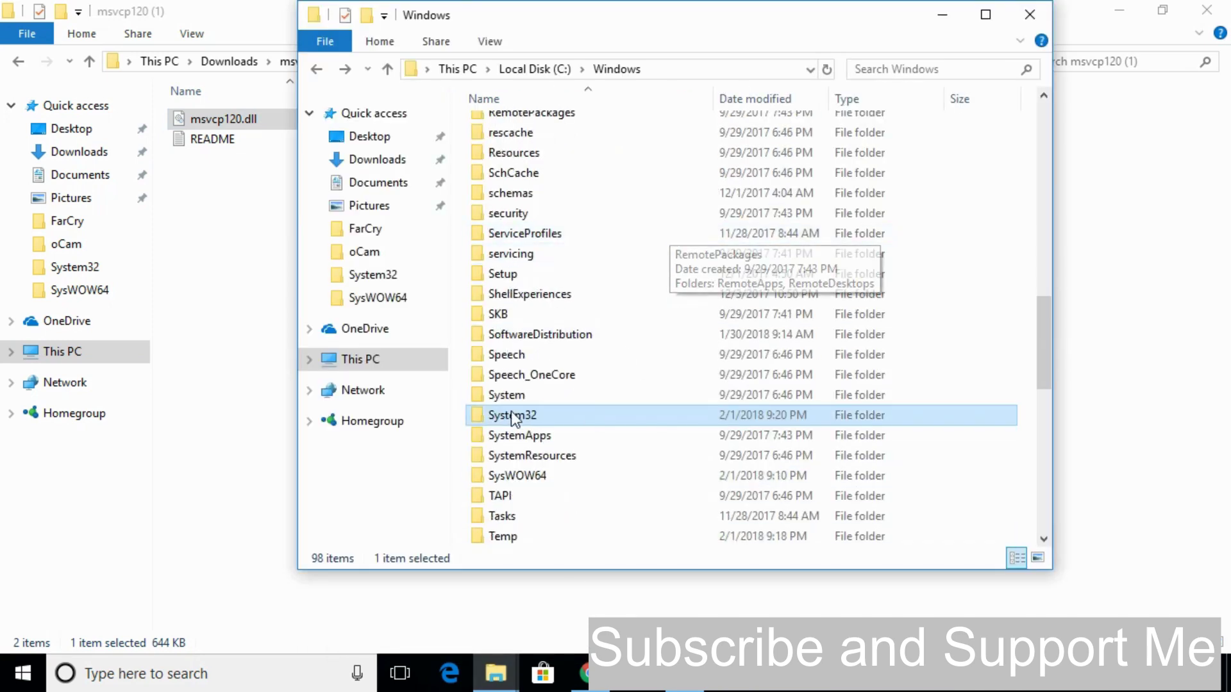
double_click(491, 415)
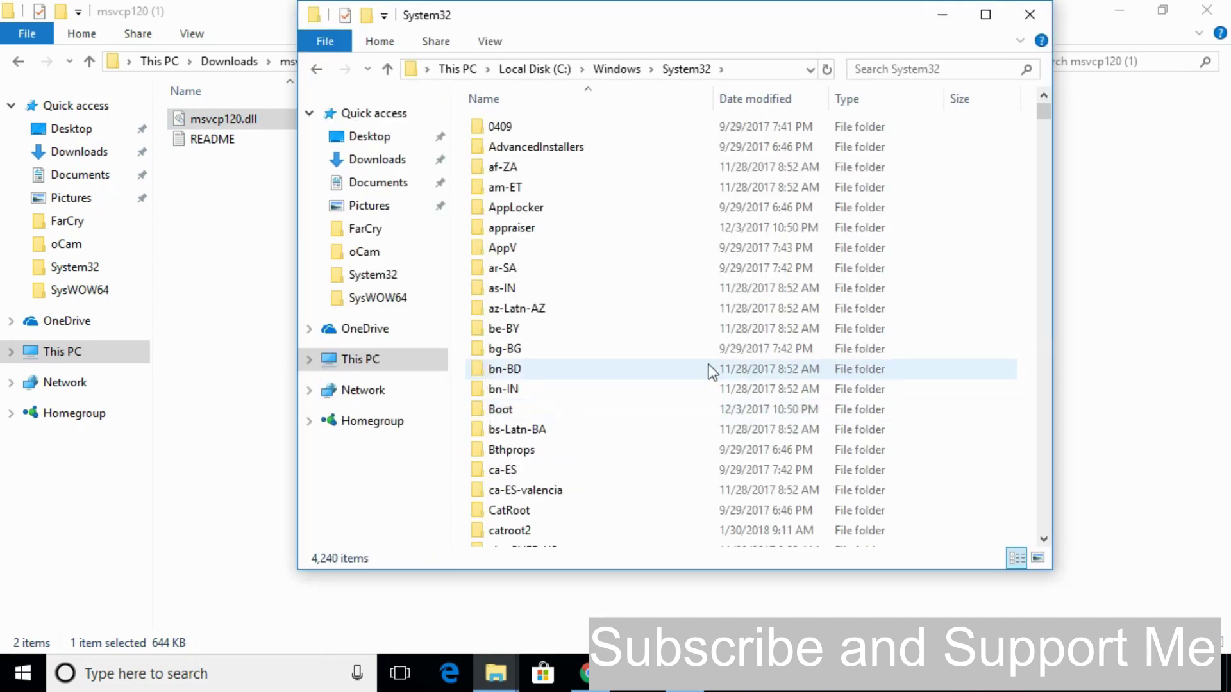
right_click(958, 247)
click(998, 349)
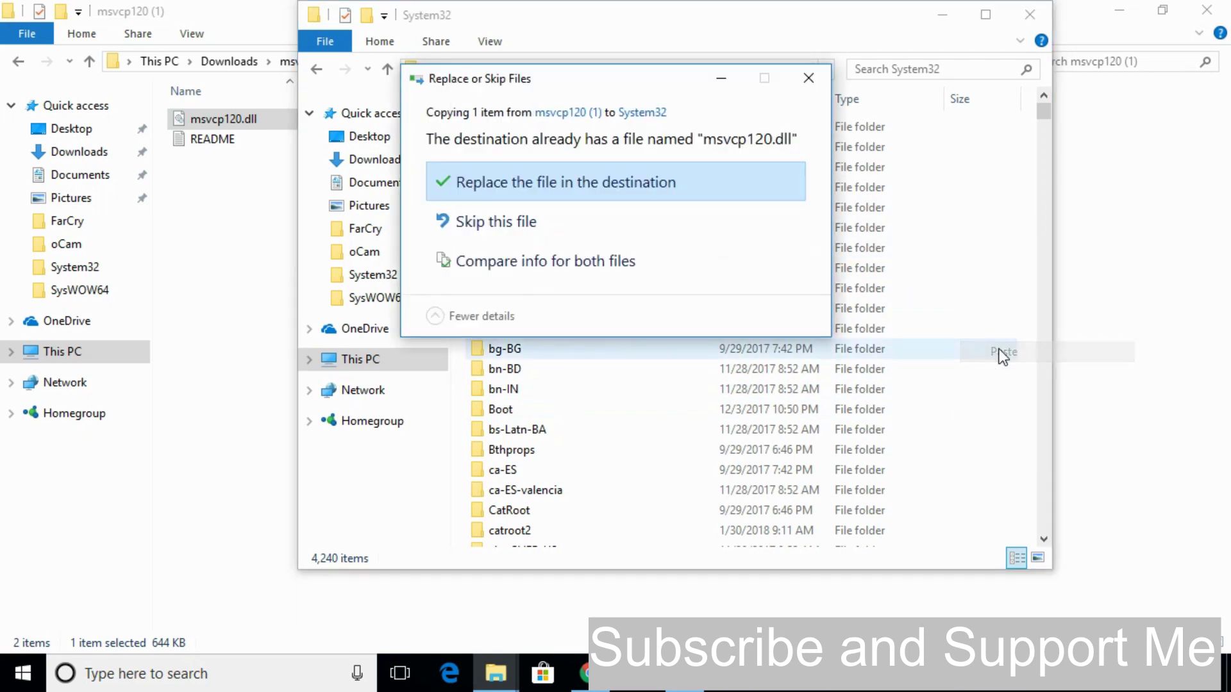
click(556, 181)
click(556, 205)
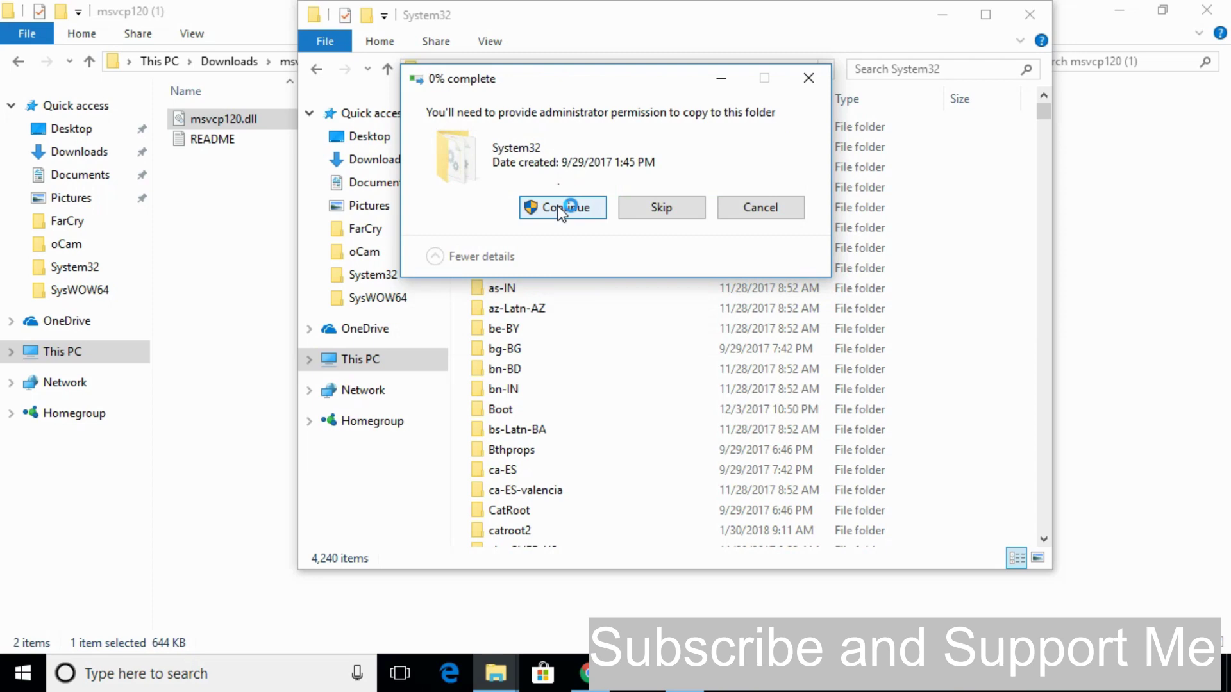
click(314, 71)
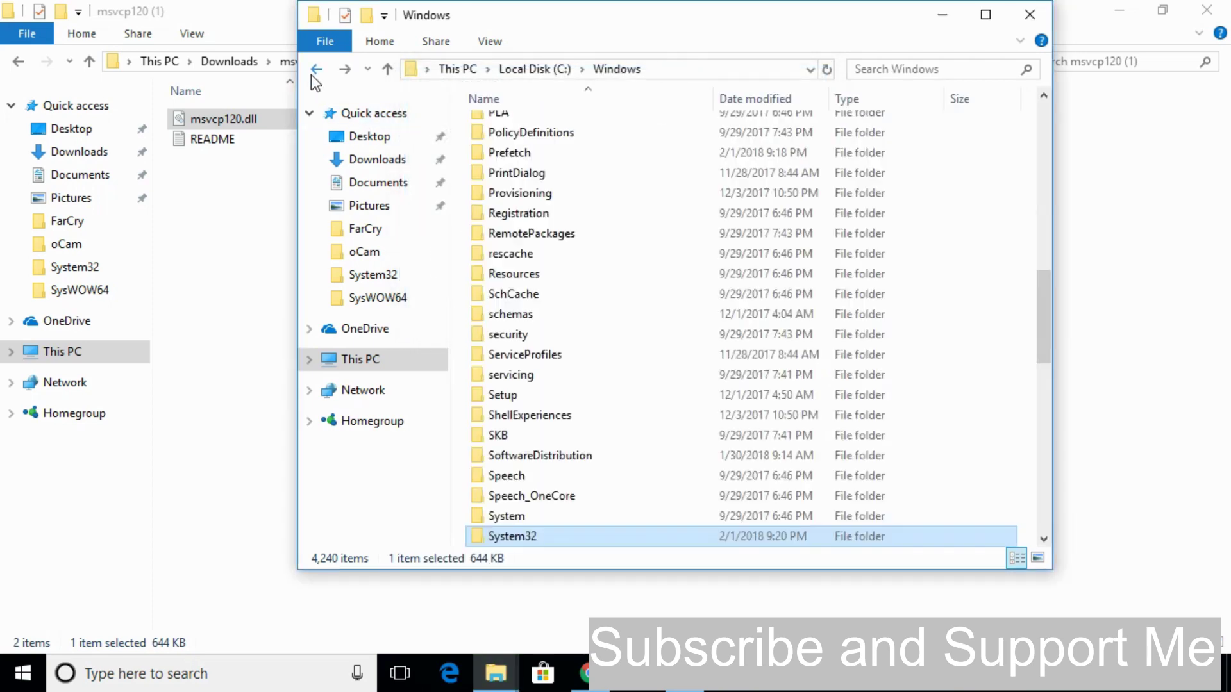
- Copy msvcp120.dll from the msvcp120 folder in Downloads
click(24, 62)
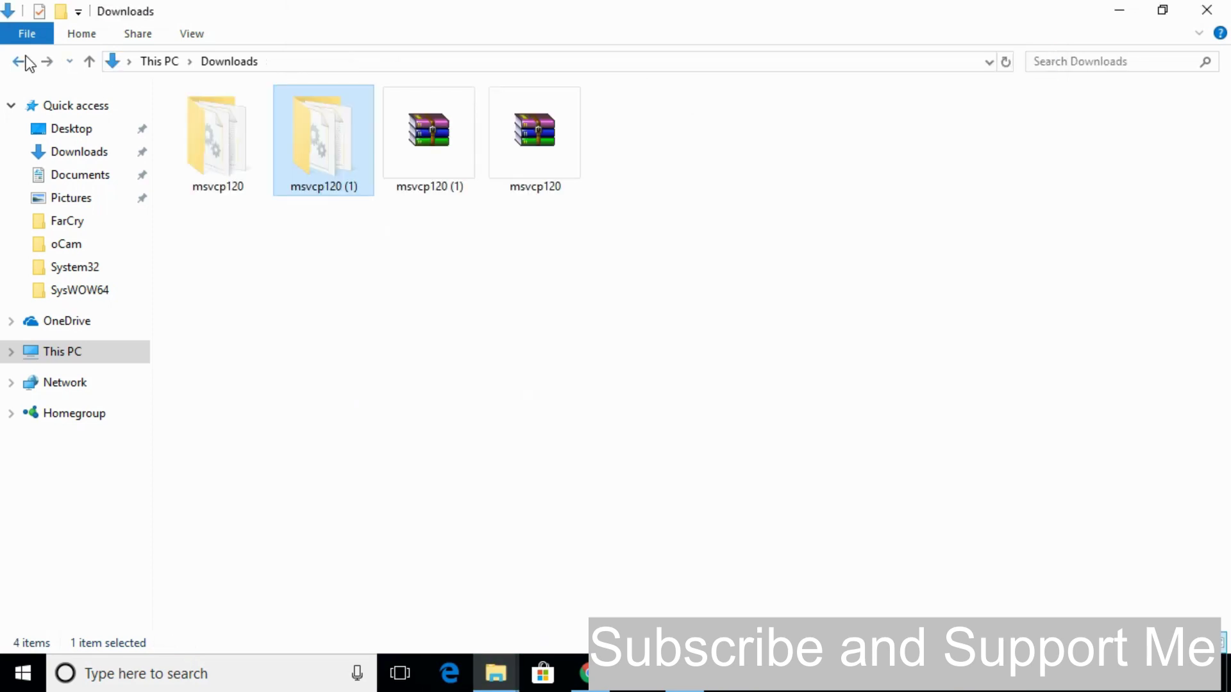
double_click(210, 148)
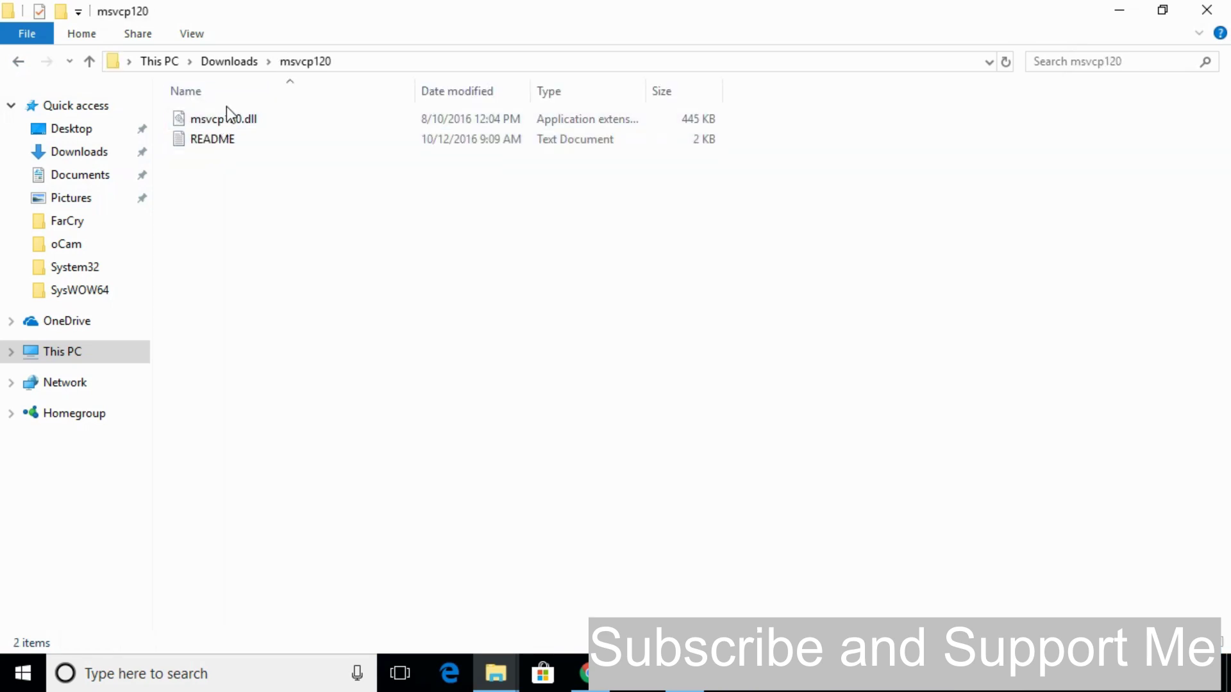
click(225, 119)
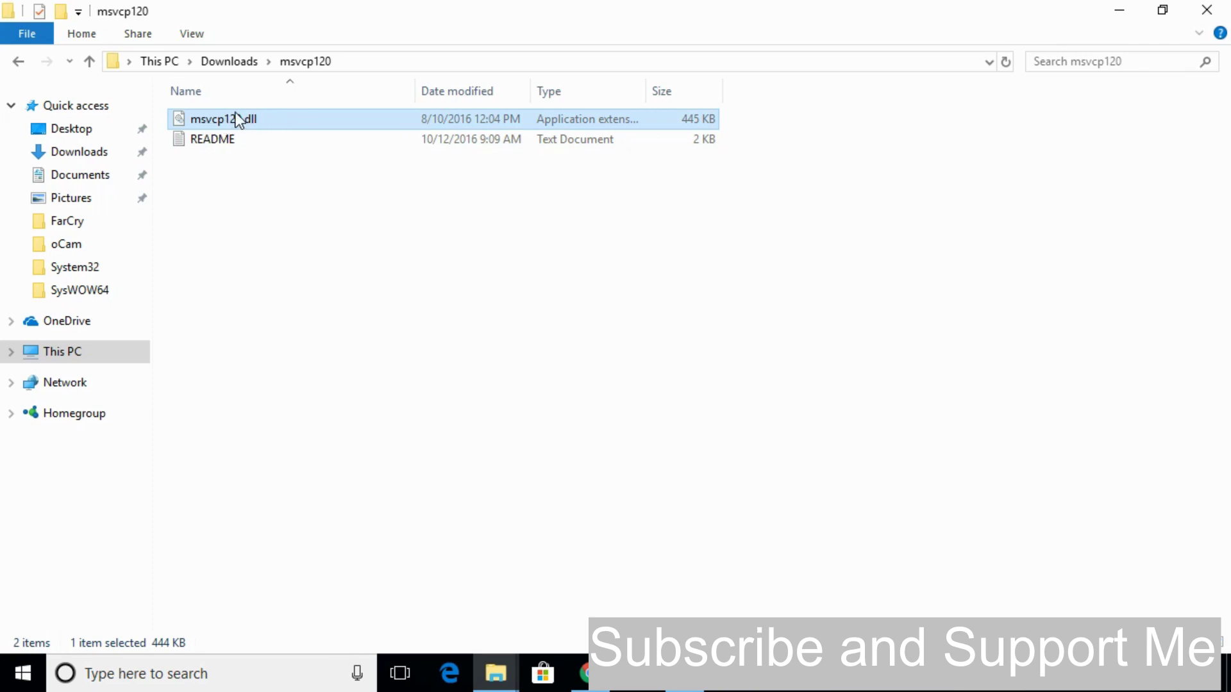
right_click(236, 113)
click(306, 377)
- Paste msvcp120.dll into C:\Windows\SysWOW64 with administrator permission, then return to Windows
mouse_move(496, 673)
click(585, 619)
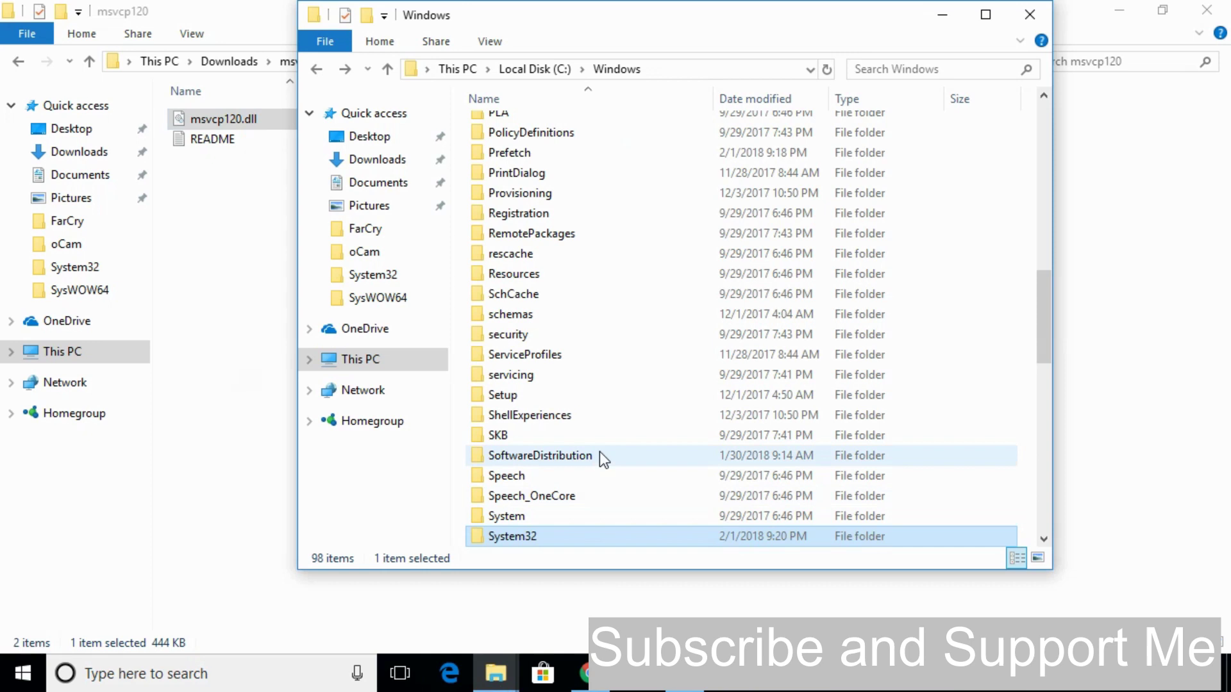
scroll(605, 454, down, 3)
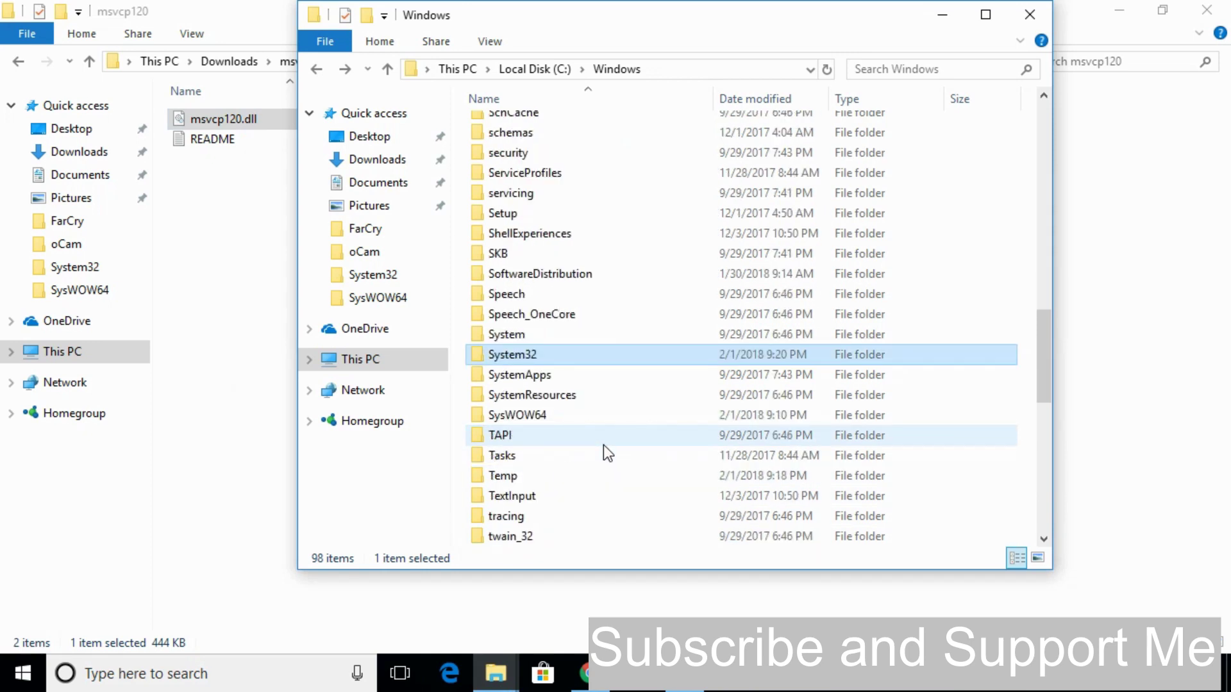
click(536, 415)
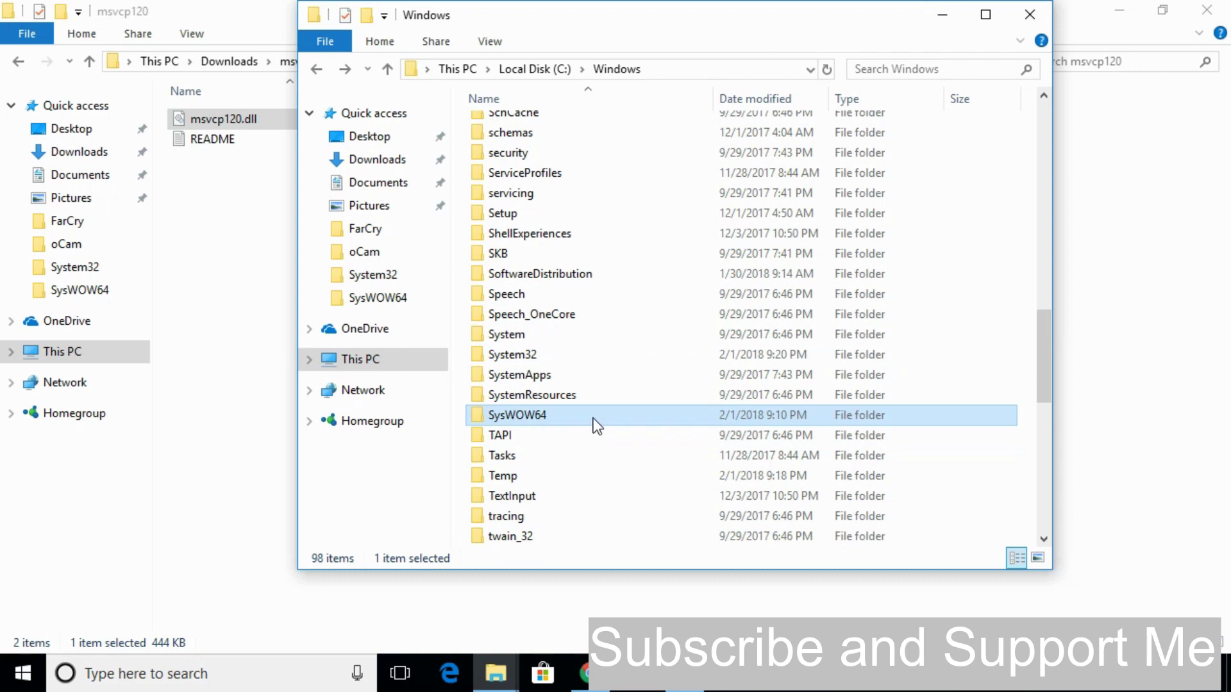
double_click(534, 413)
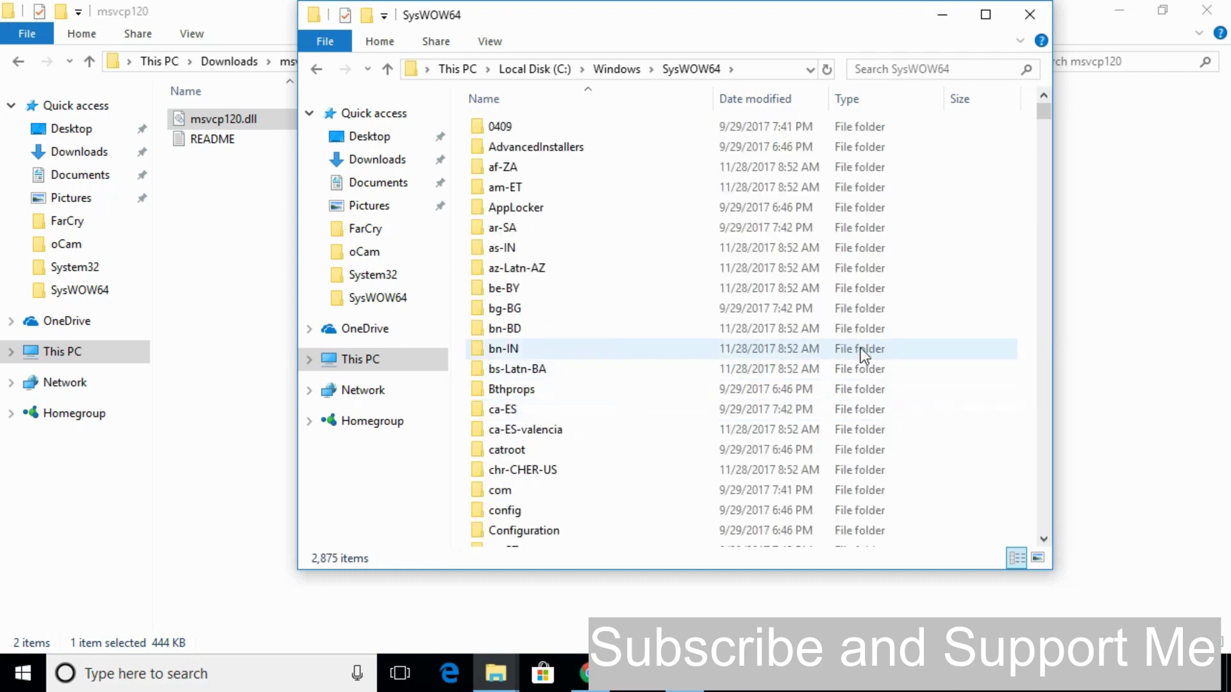
right_click(998, 238)
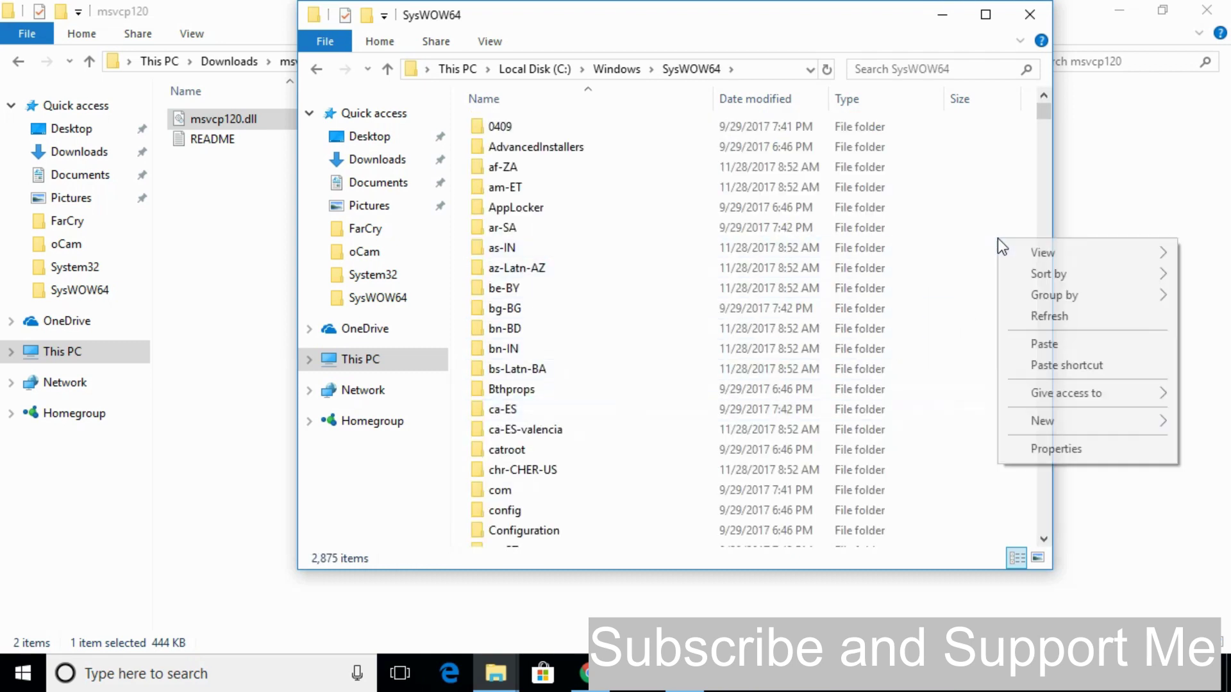
click(1039, 346)
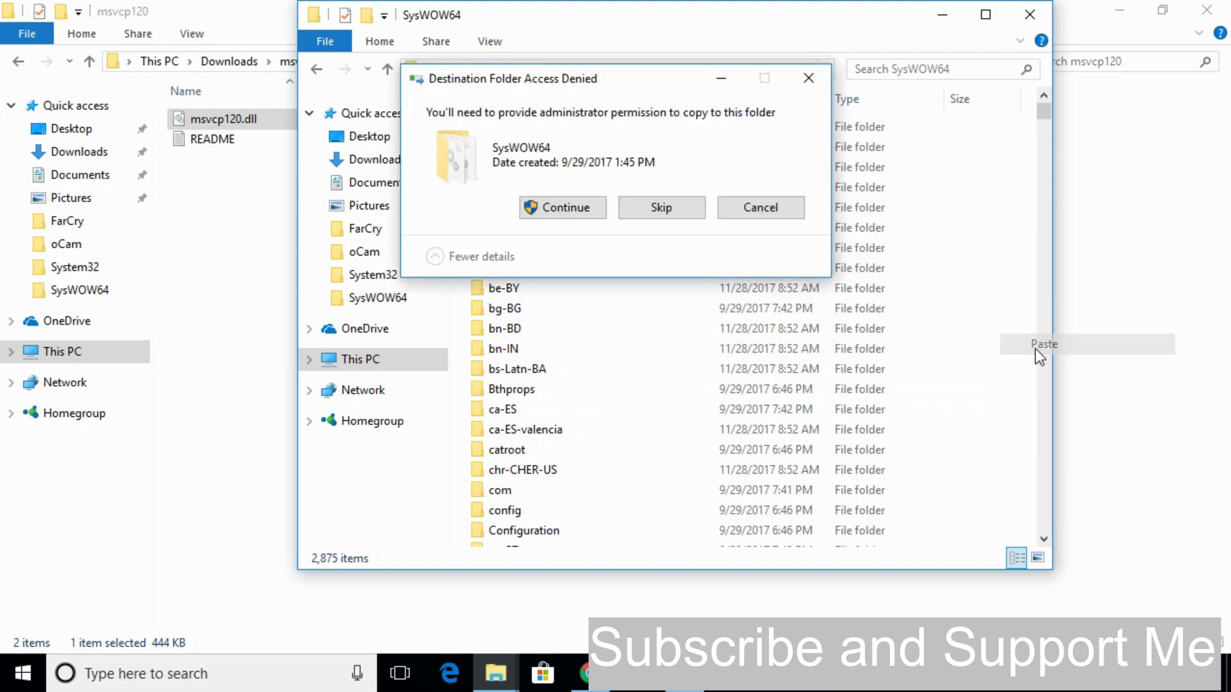
click(555, 207)
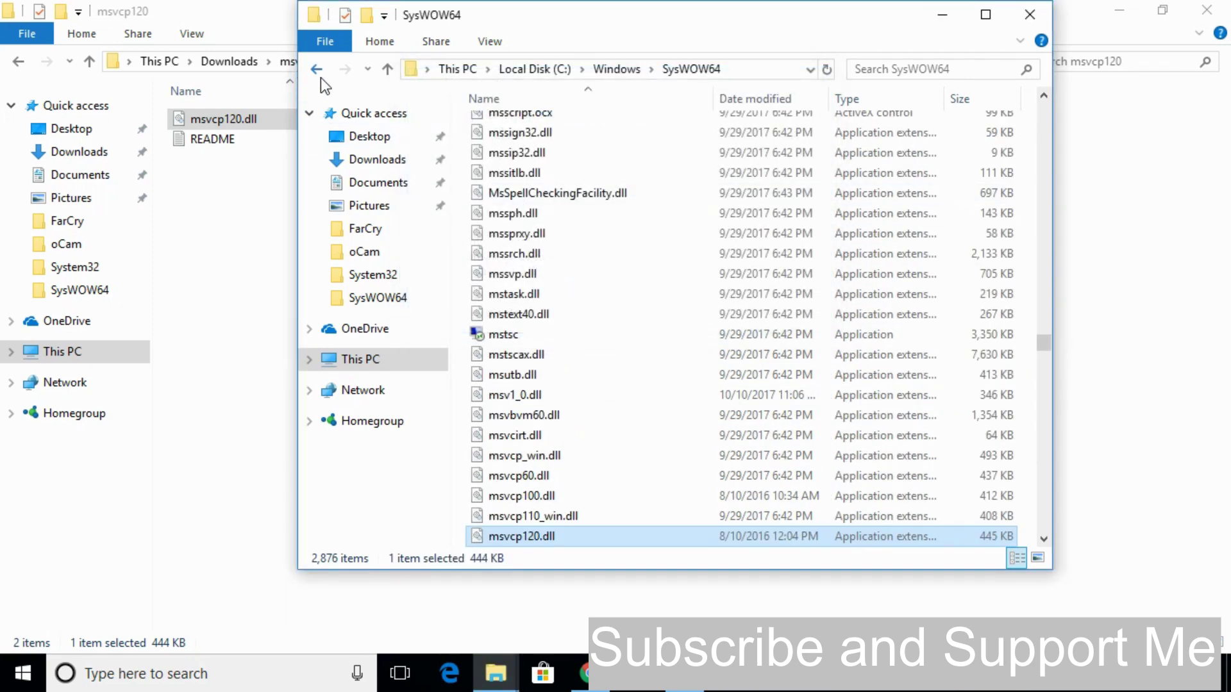
click(319, 73)
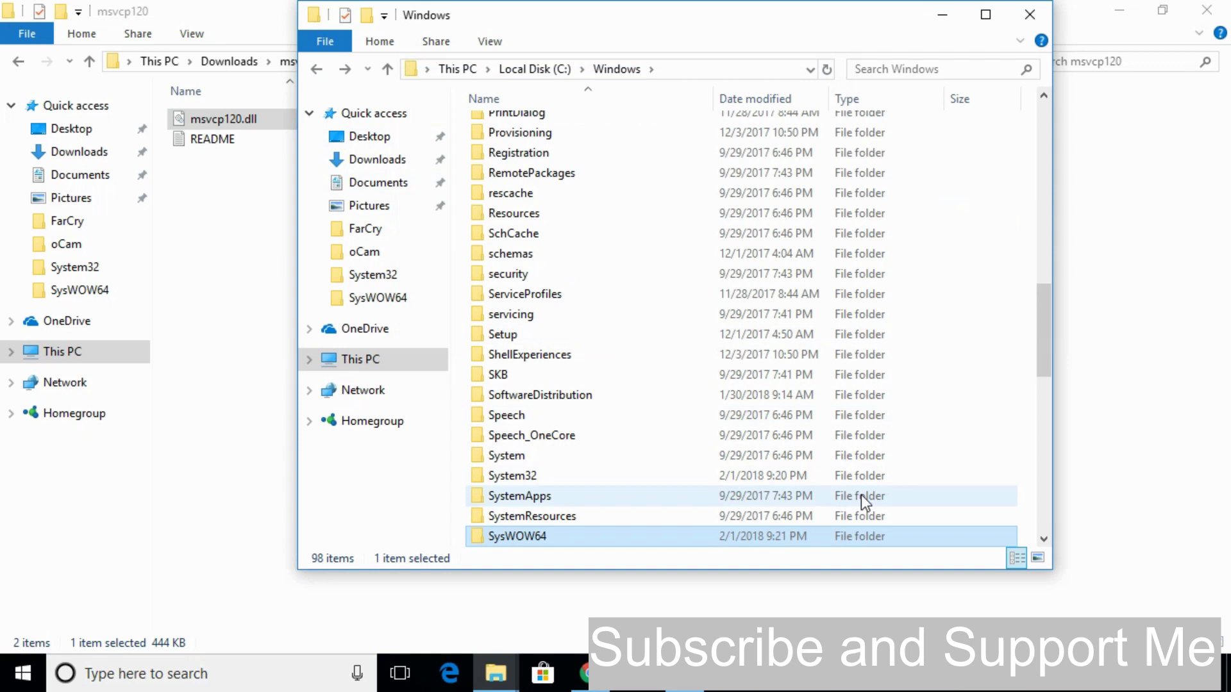